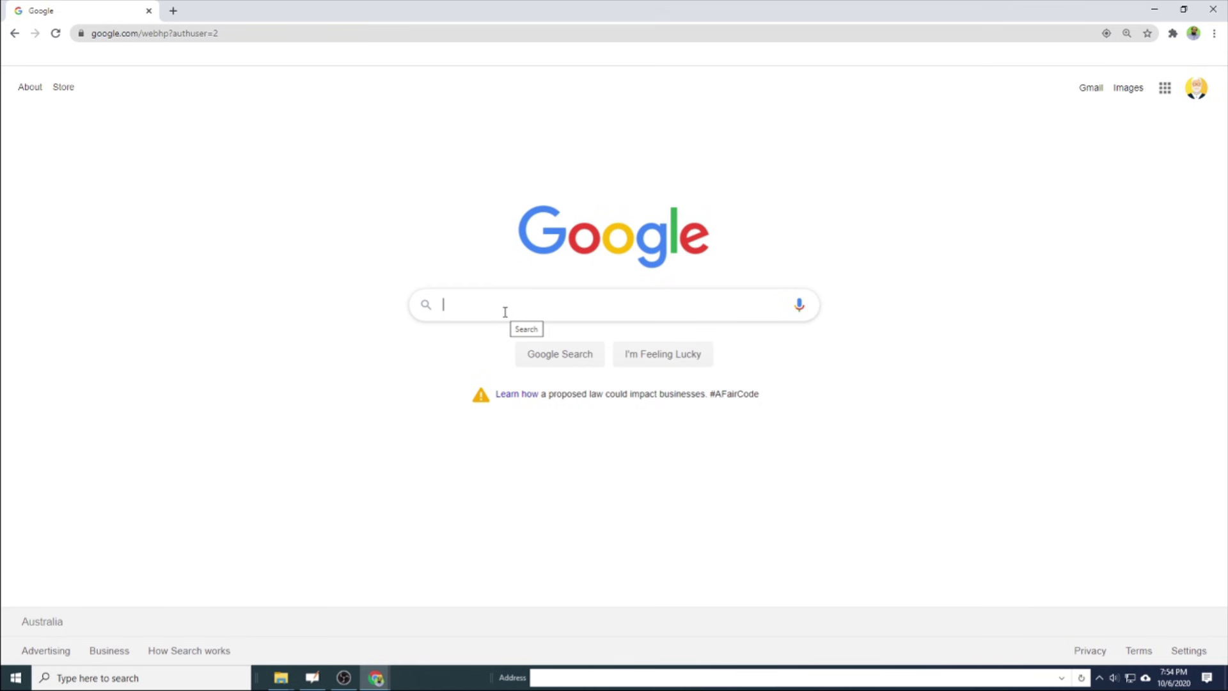
Search Google for 'openboard' and go to the Download page on openboard.ch.
type("ope")
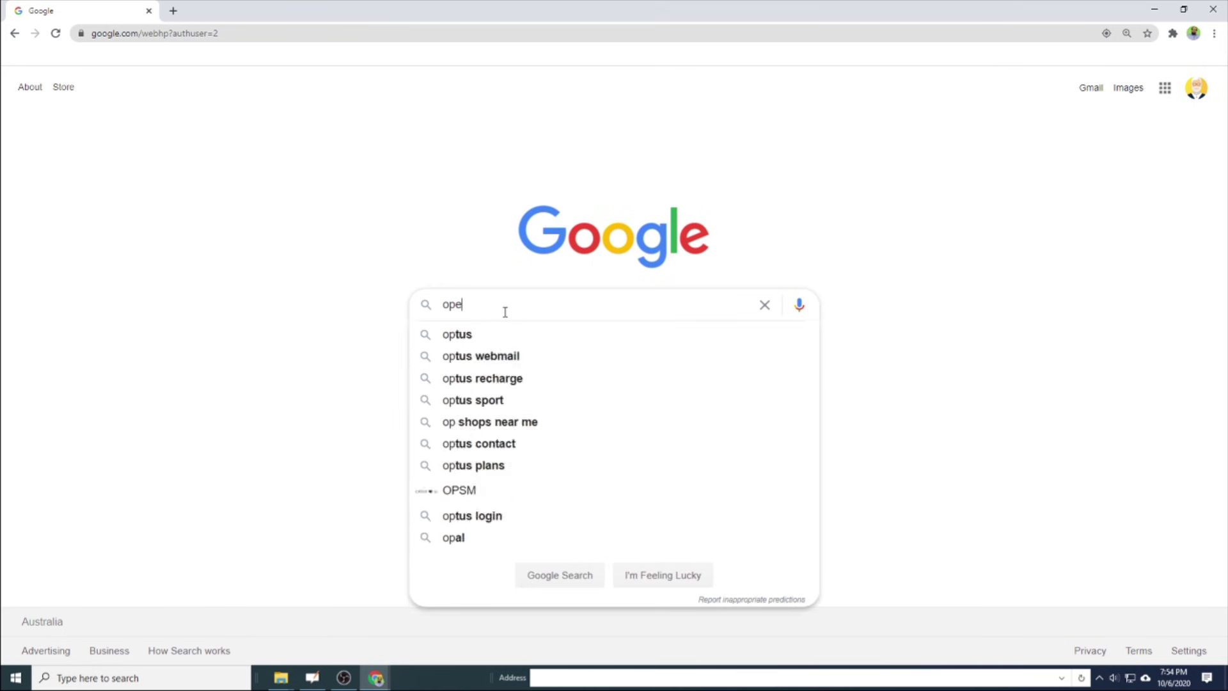
type("nboard")
key("Return")
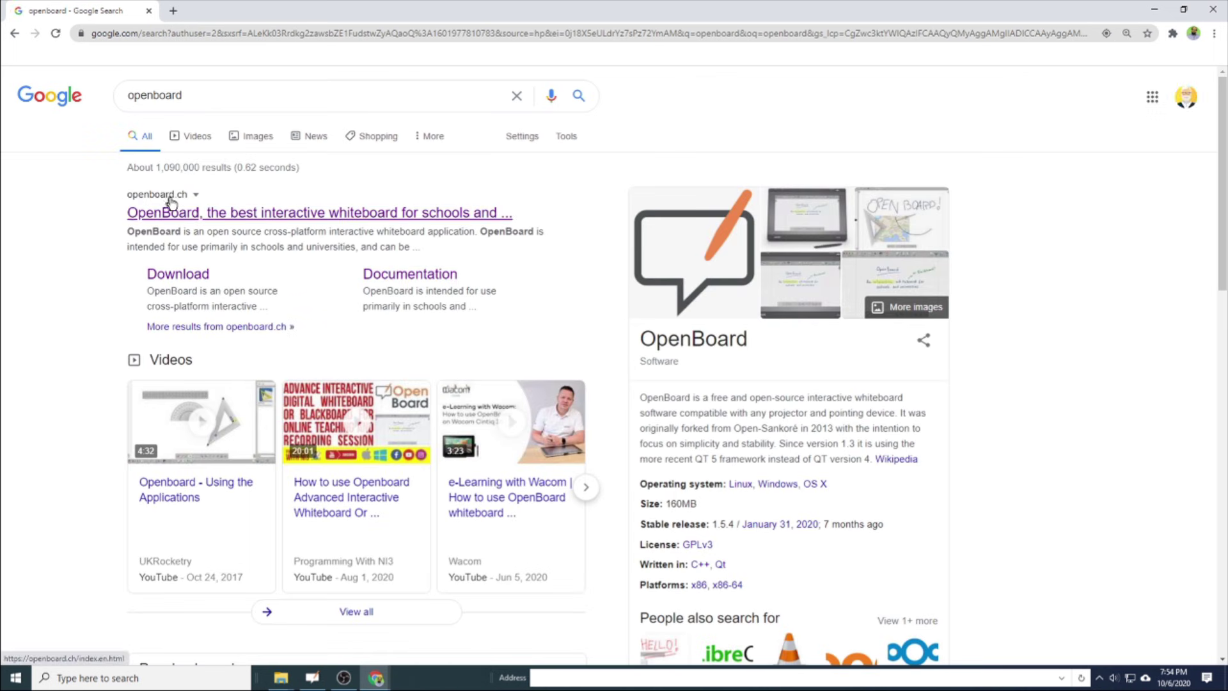
left_click(173, 218)
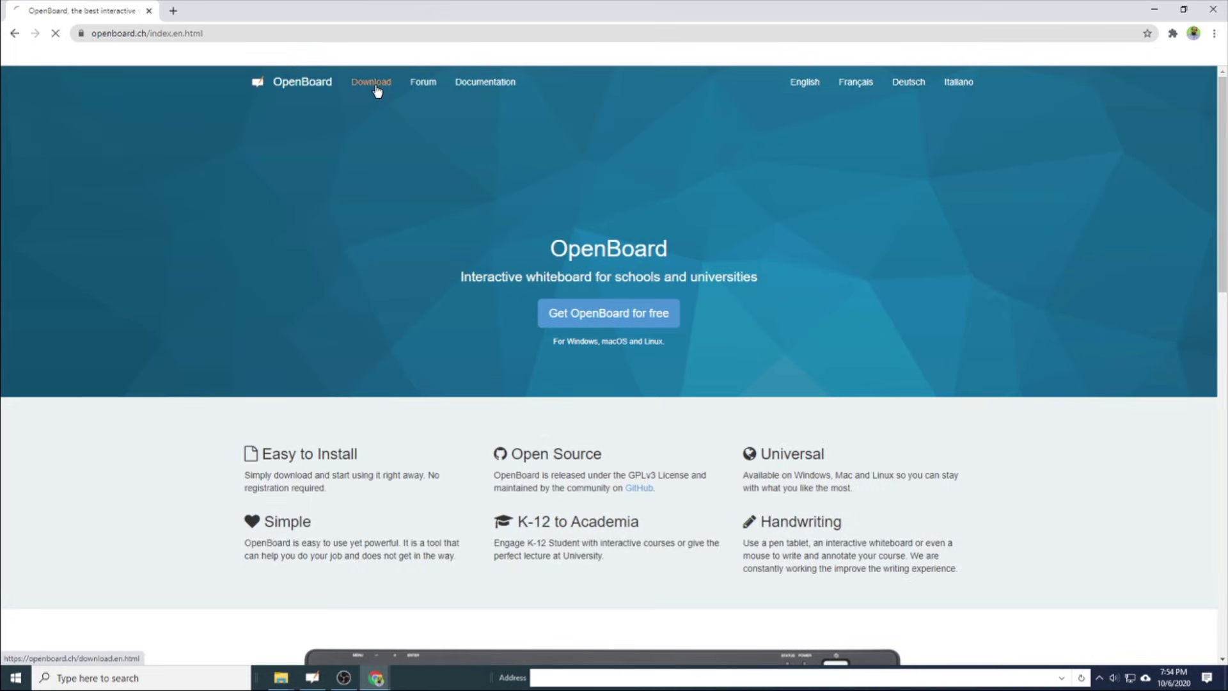
left_click(377, 92)
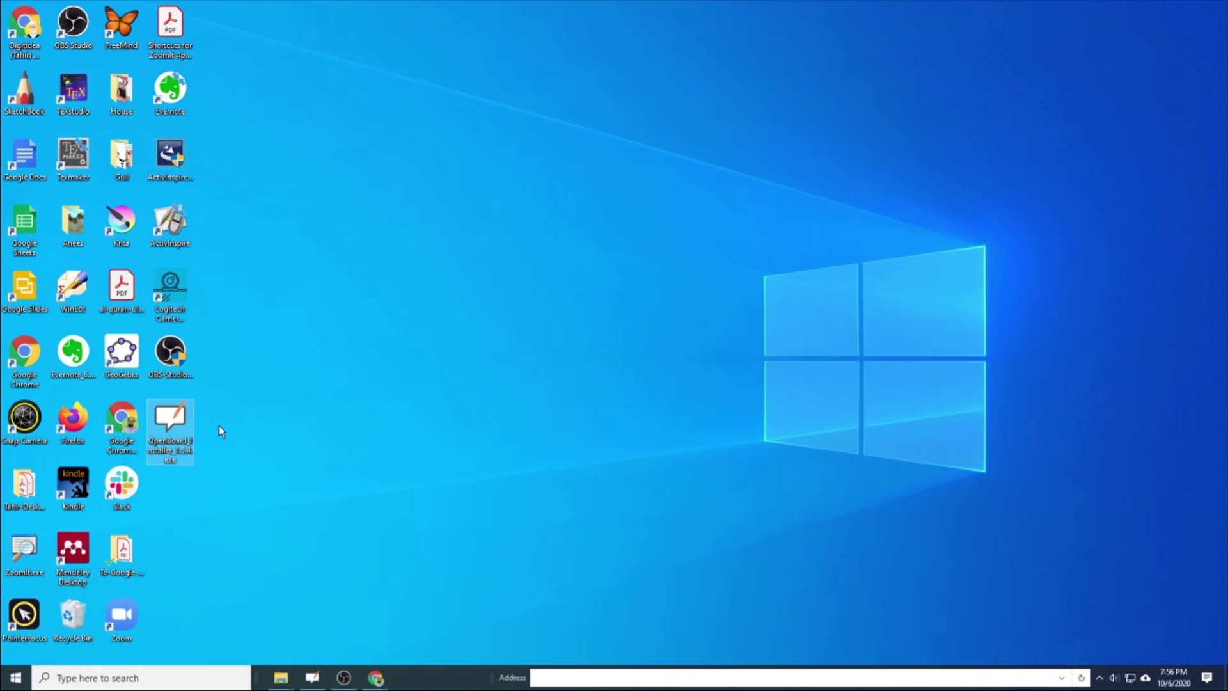
Launch OpenBoard from Windows search by typing 'openboard'.
key("super")
type("op")
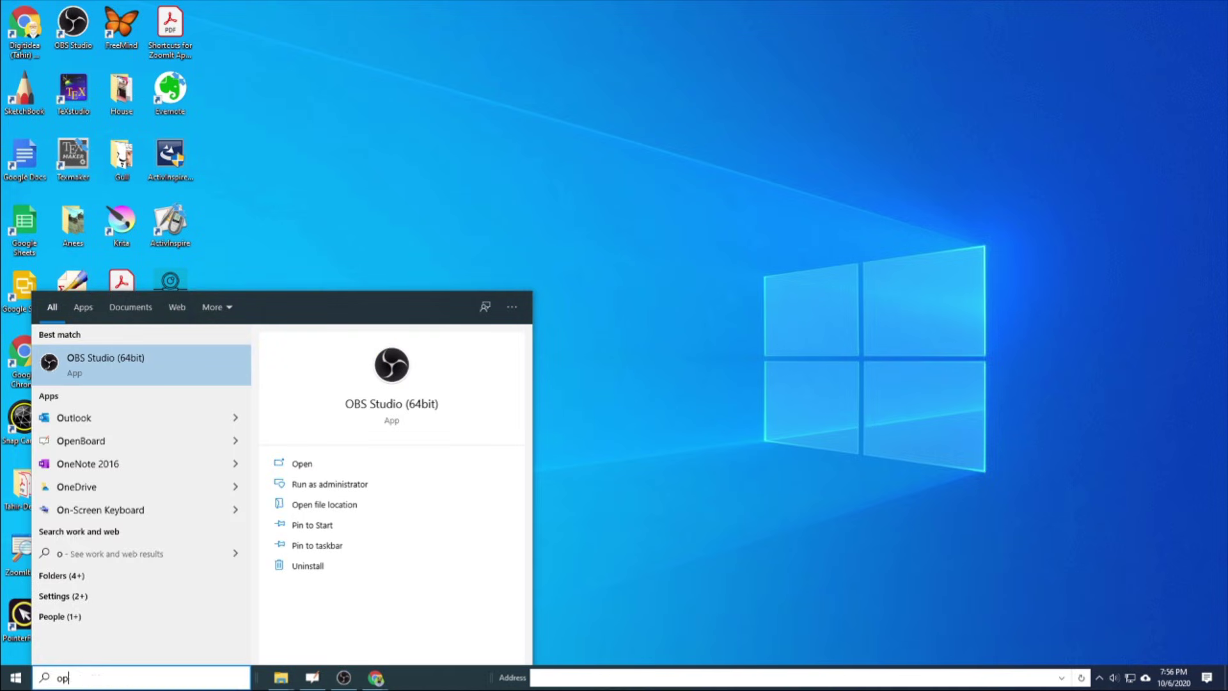
type("en")
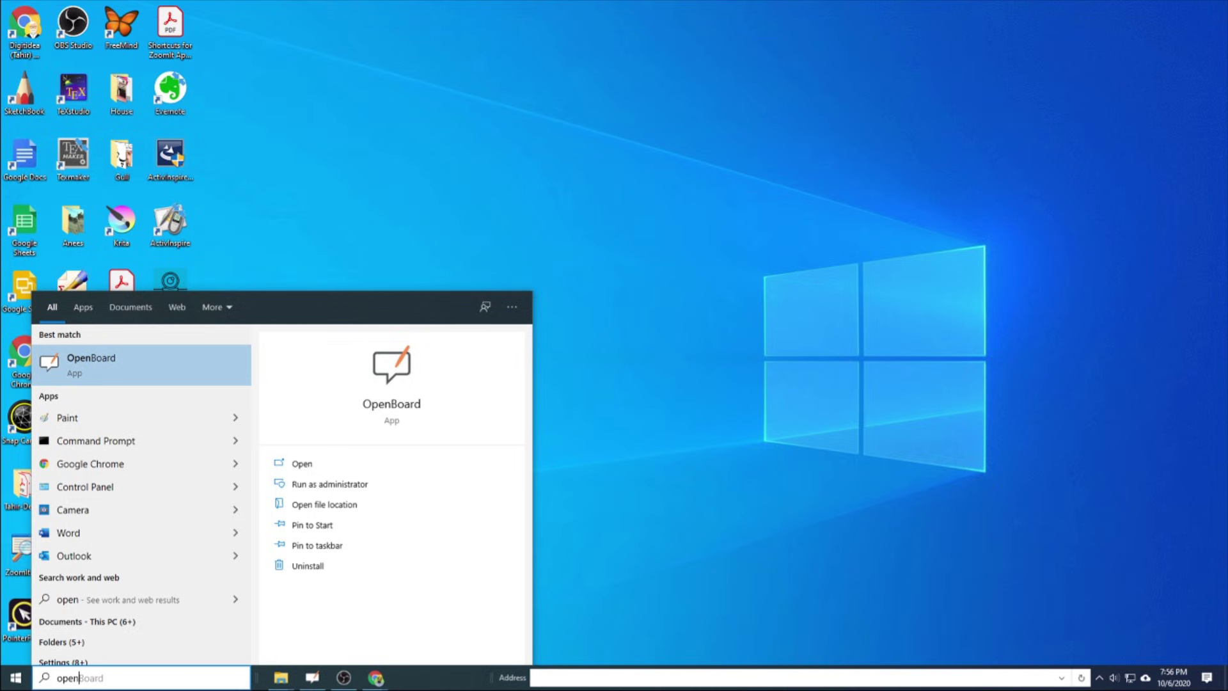
type("board")
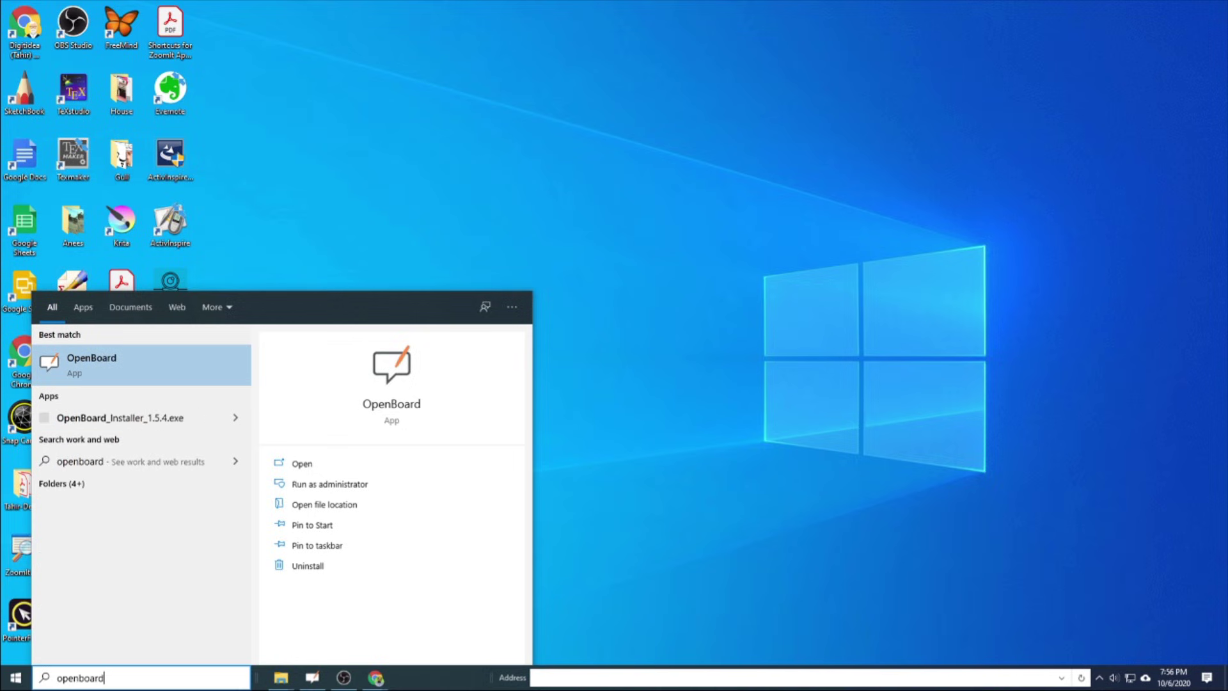
left_click(88, 359)
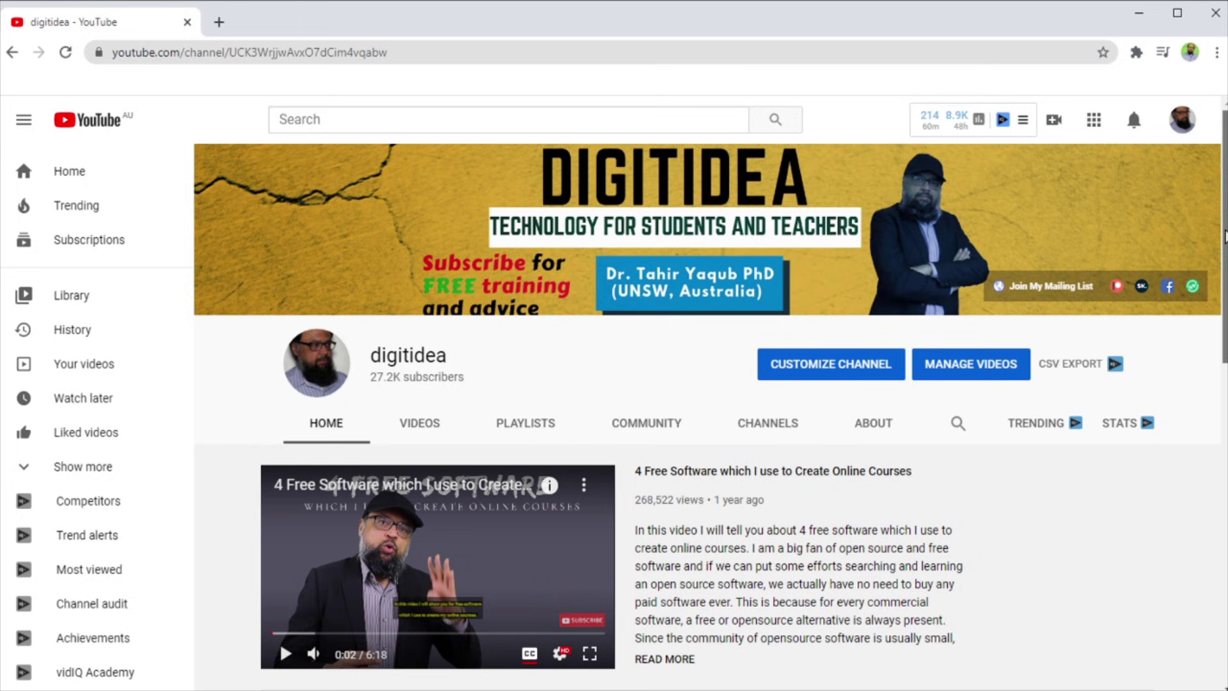
left_click_drag(1223, 237, 1223, 554)
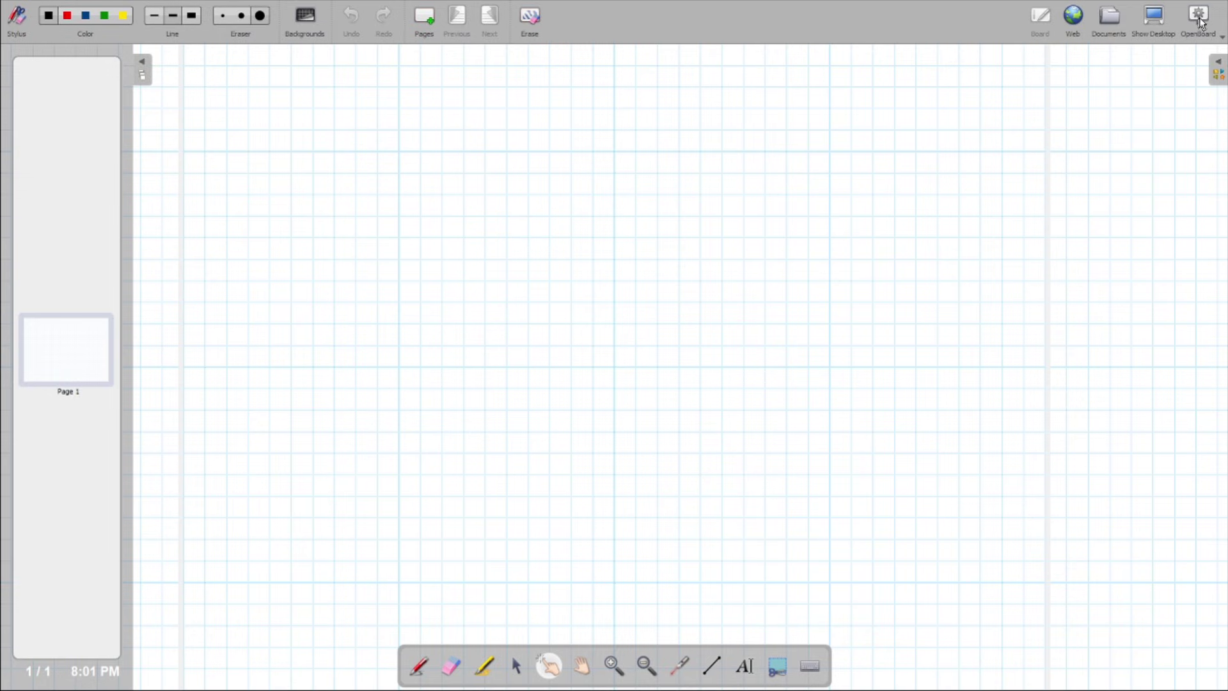
left_click(1223, 42)
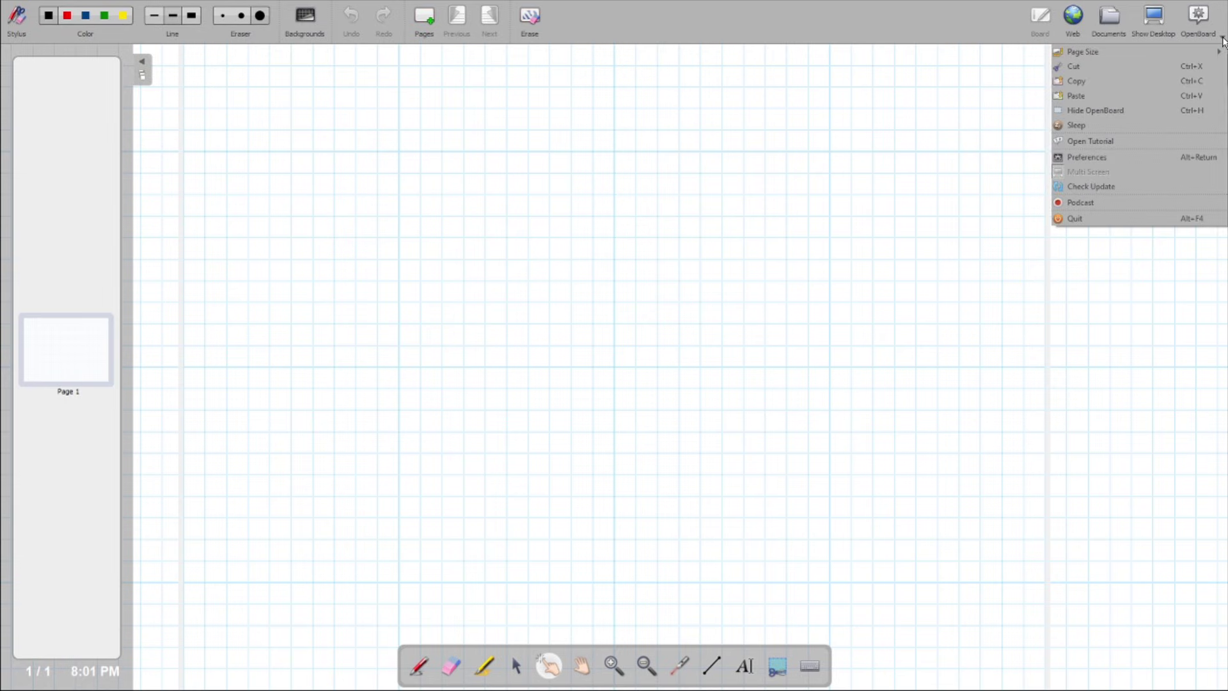
left_click(1093, 115)
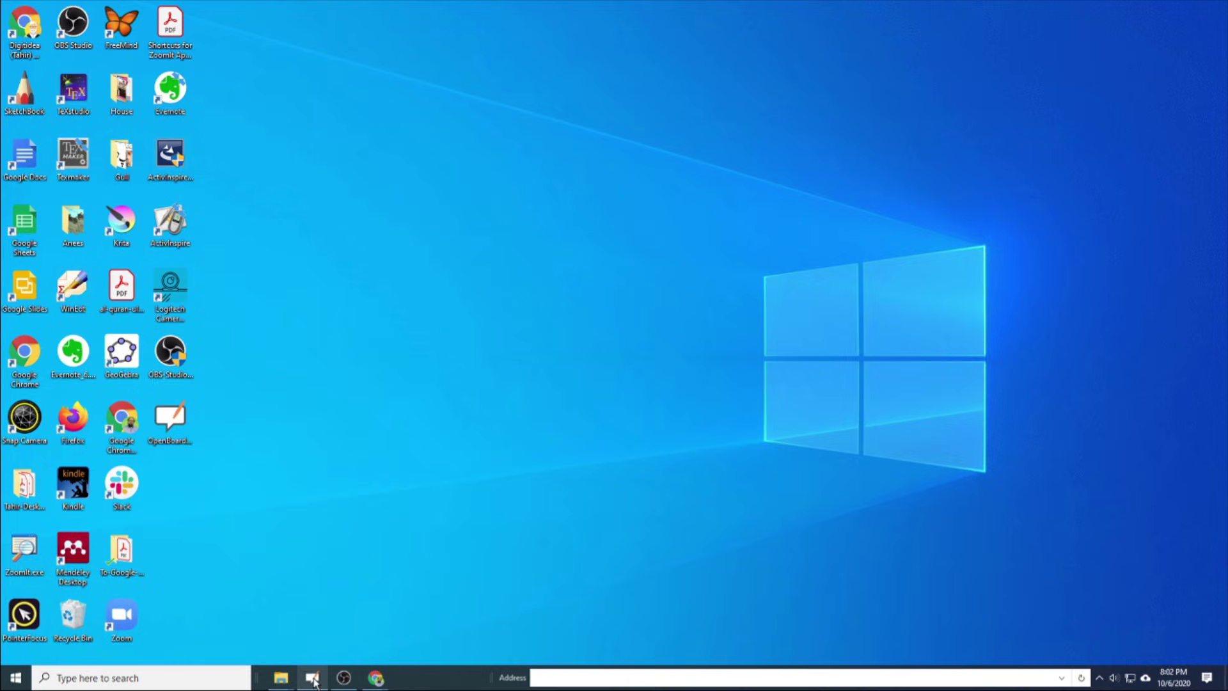
mouse_move(313, 682)
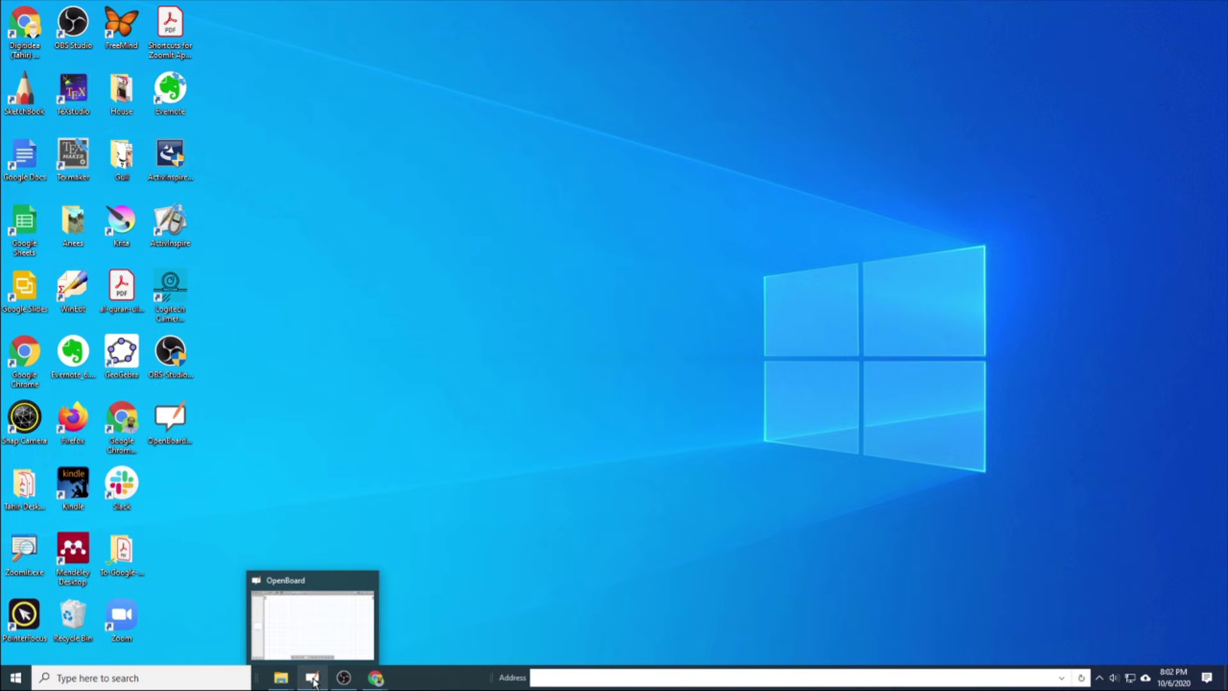
left_click(313, 680)
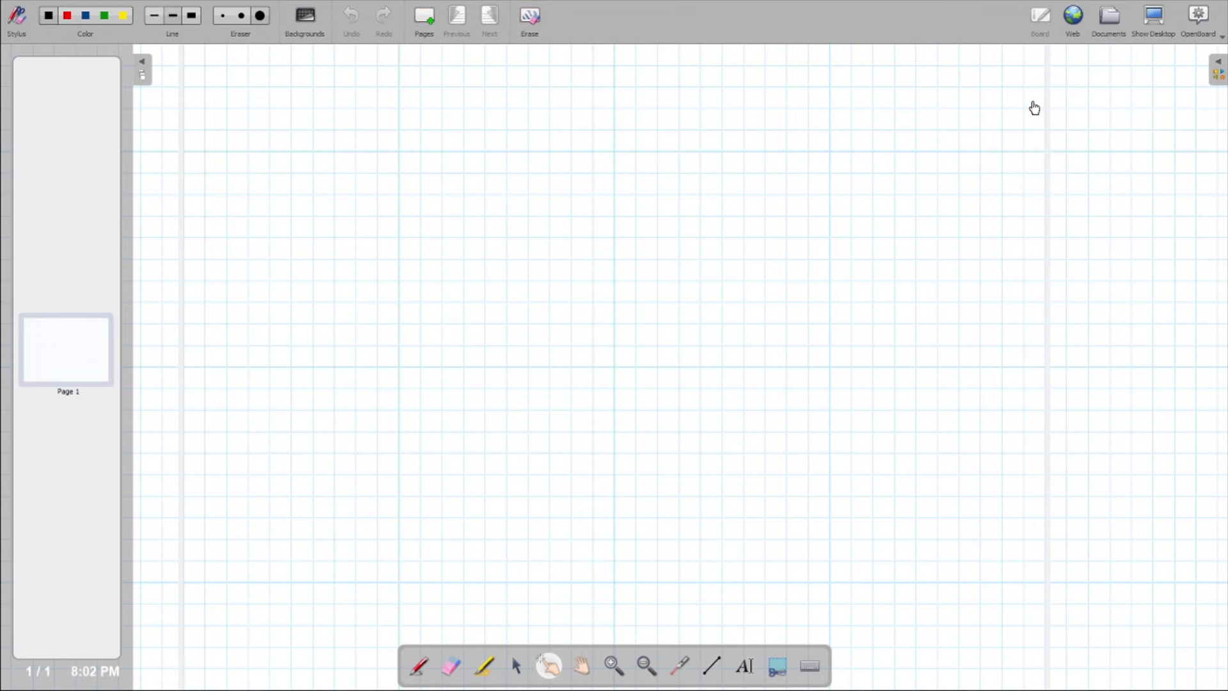
Open and dismiss OpenBoard's main menu, then toggle the floating tool palette off and on.
left_click(1222, 38)
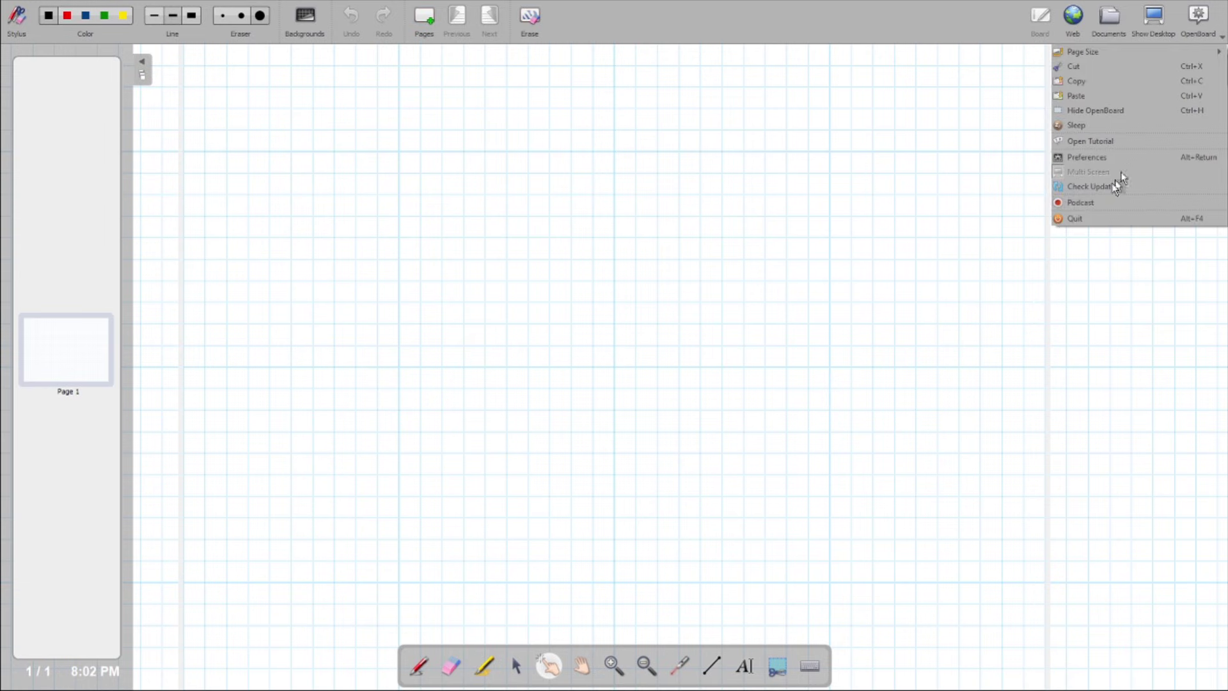
left_click(1074, 219)
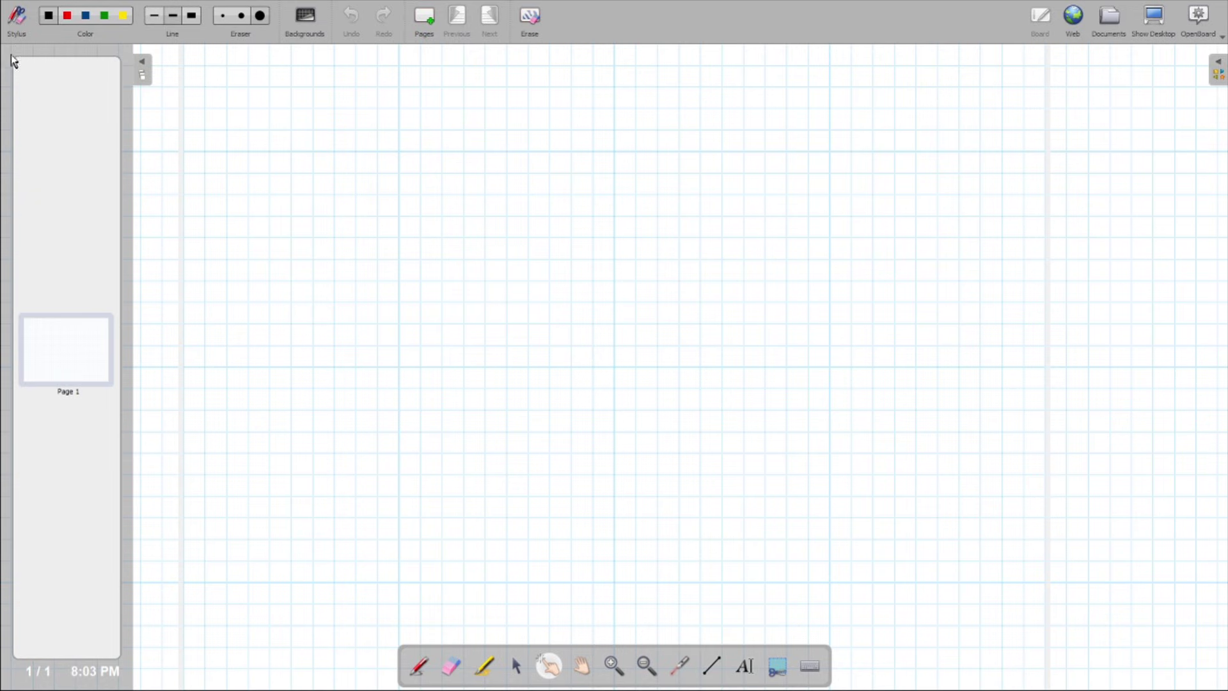
left_click(18, 19)
left_click(18, 19)
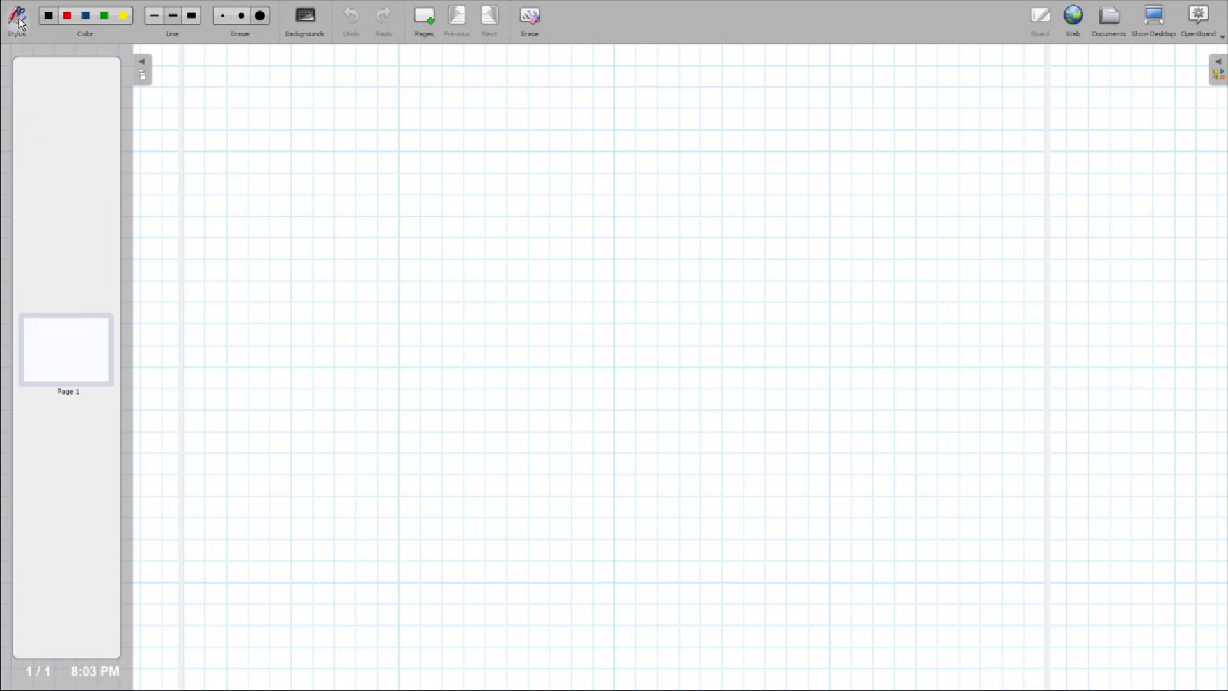
left_click(19, 20)
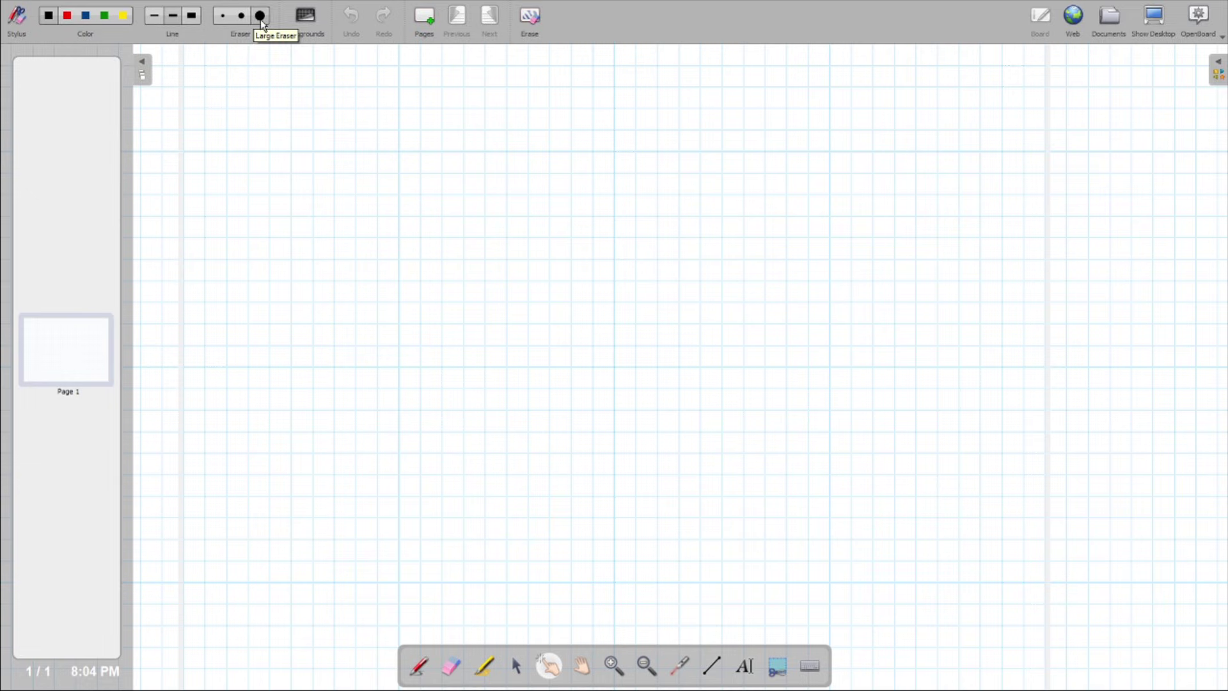
Preview the grid, ruled and black backgrounds, settle on plain white, and close the panel.
left_click(311, 22)
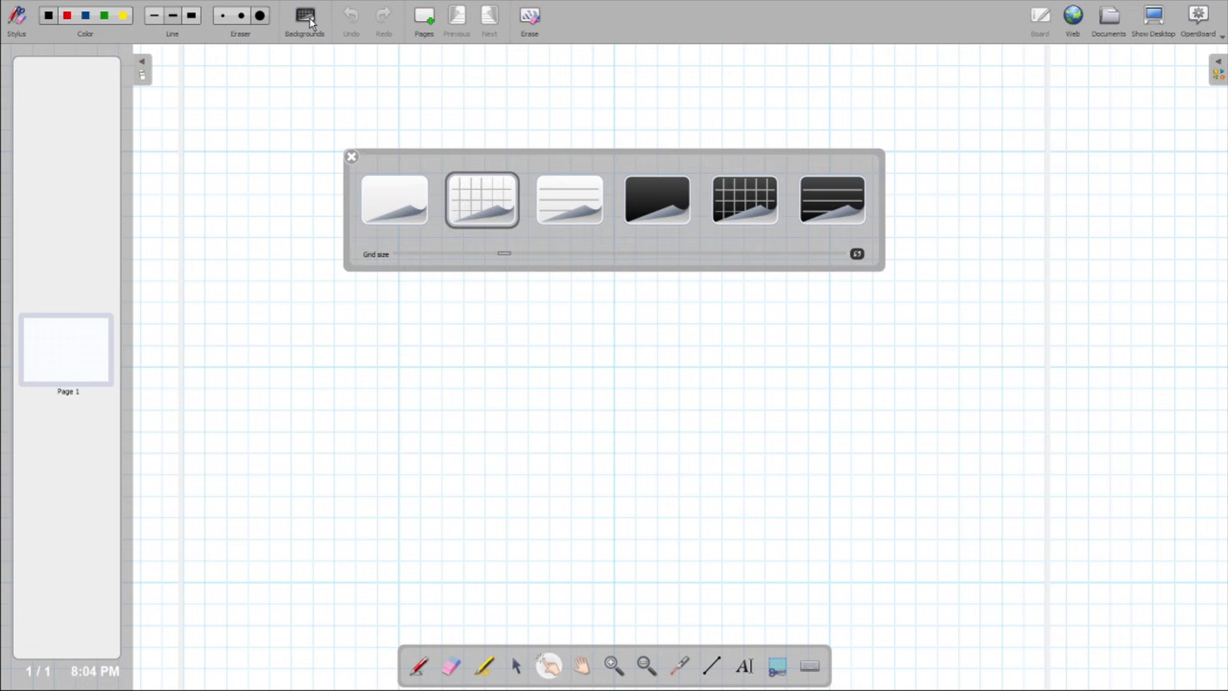
left_click(396, 192)
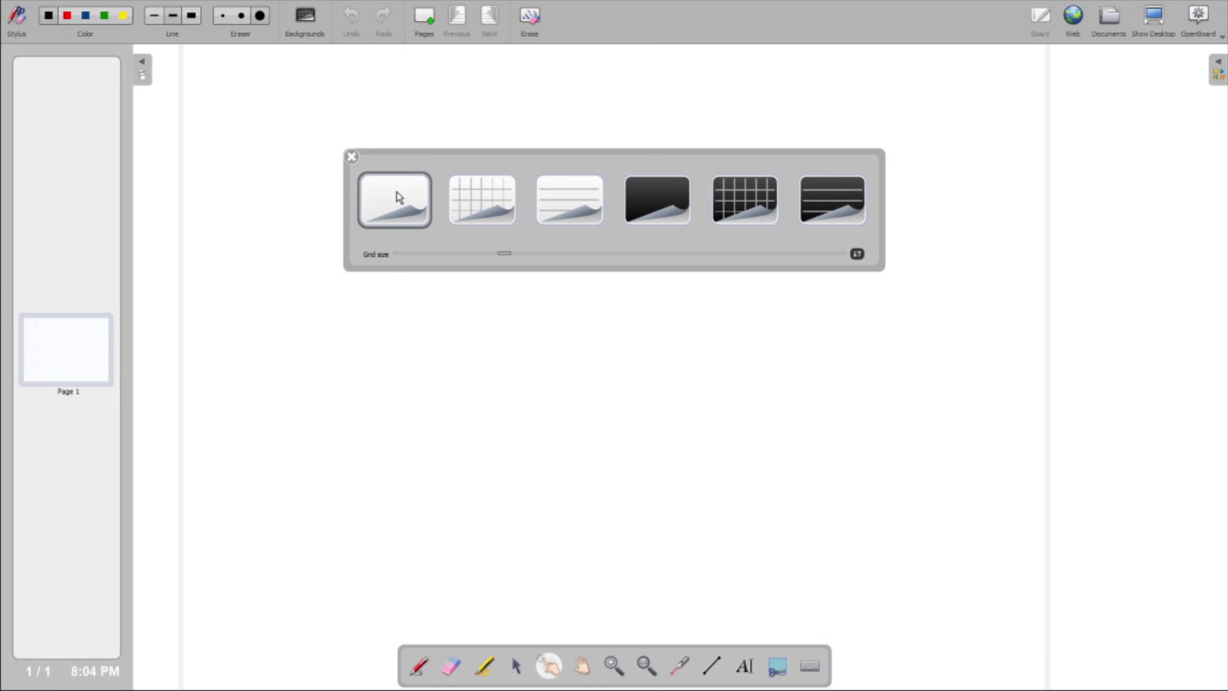
left_click(479, 204)
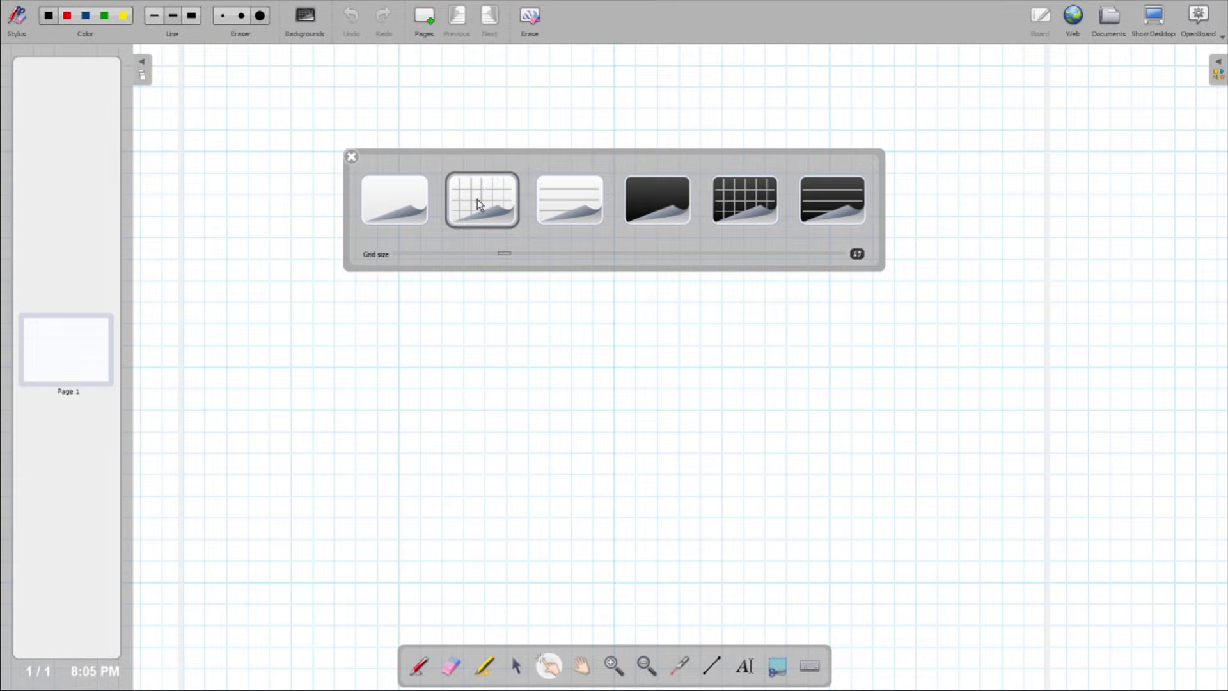
left_click(583, 207)
left_click(662, 210)
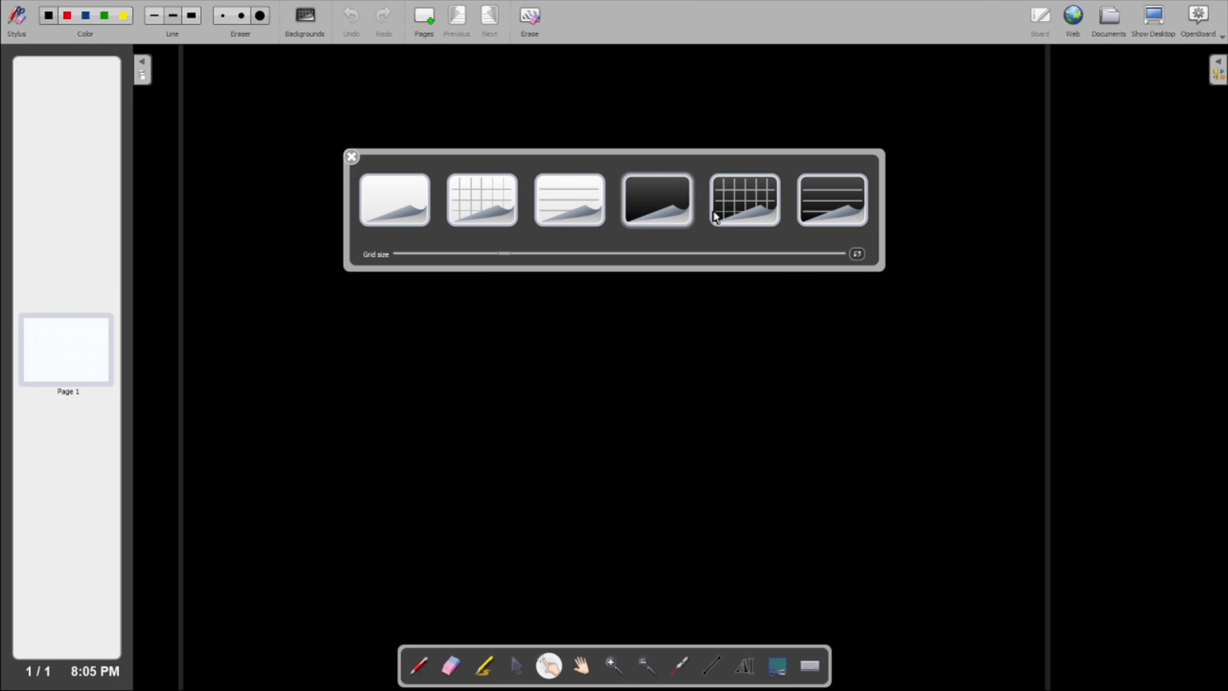
left_click(744, 215)
left_click(837, 215)
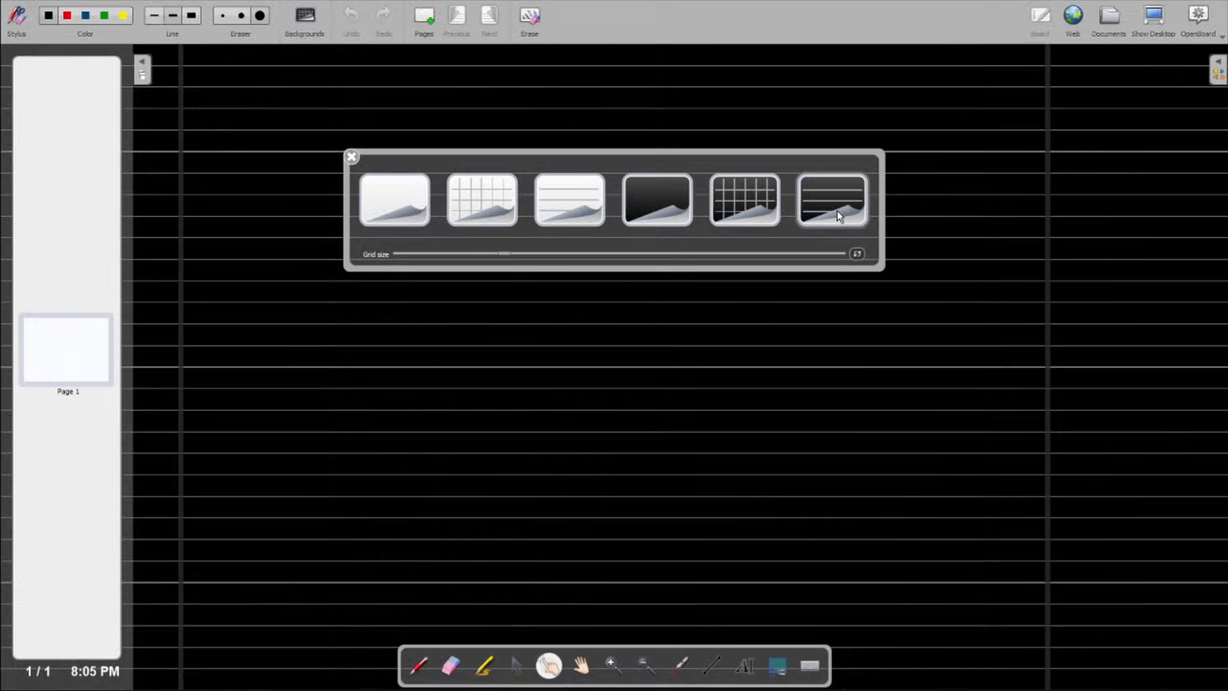
left_click(384, 192)
left_click(352, 157)
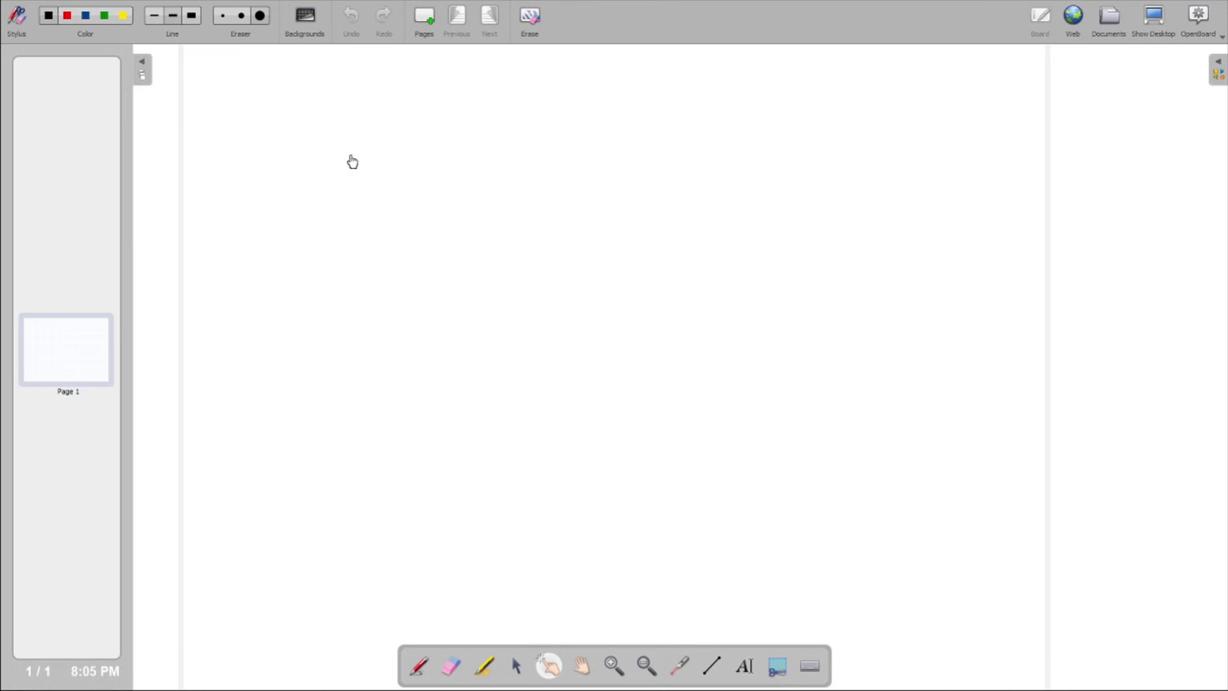
left_click(430, 24)
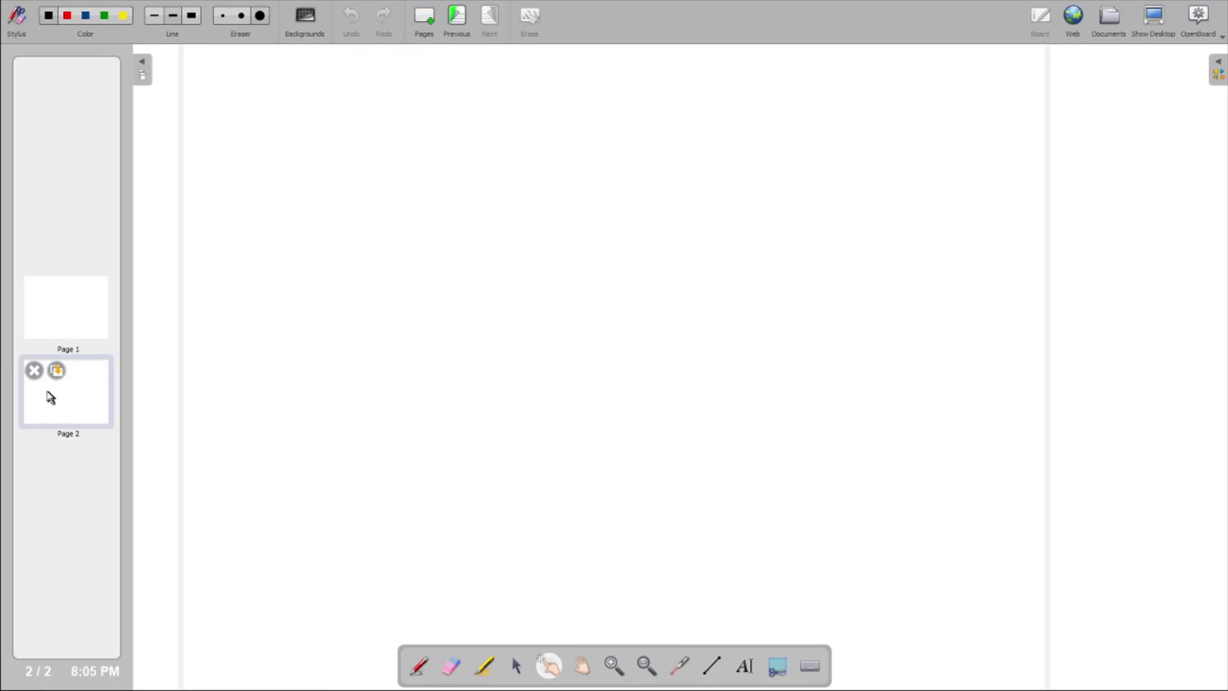
left_click(34, 371)
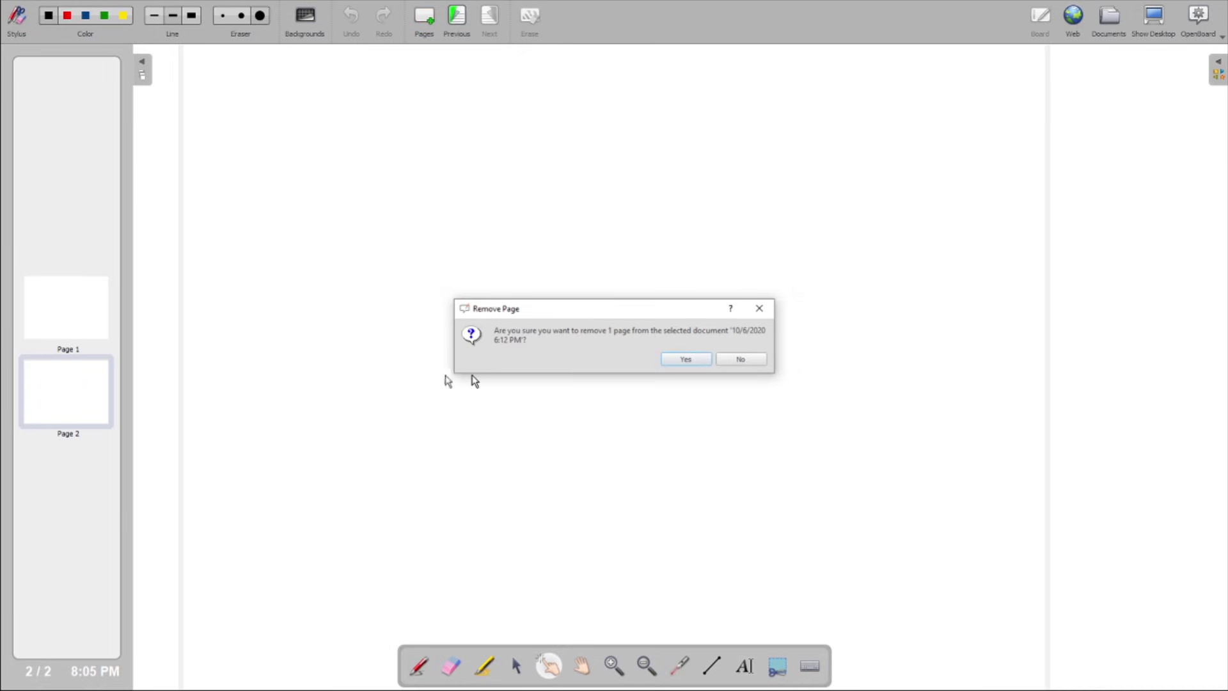
left_click(685, 361)
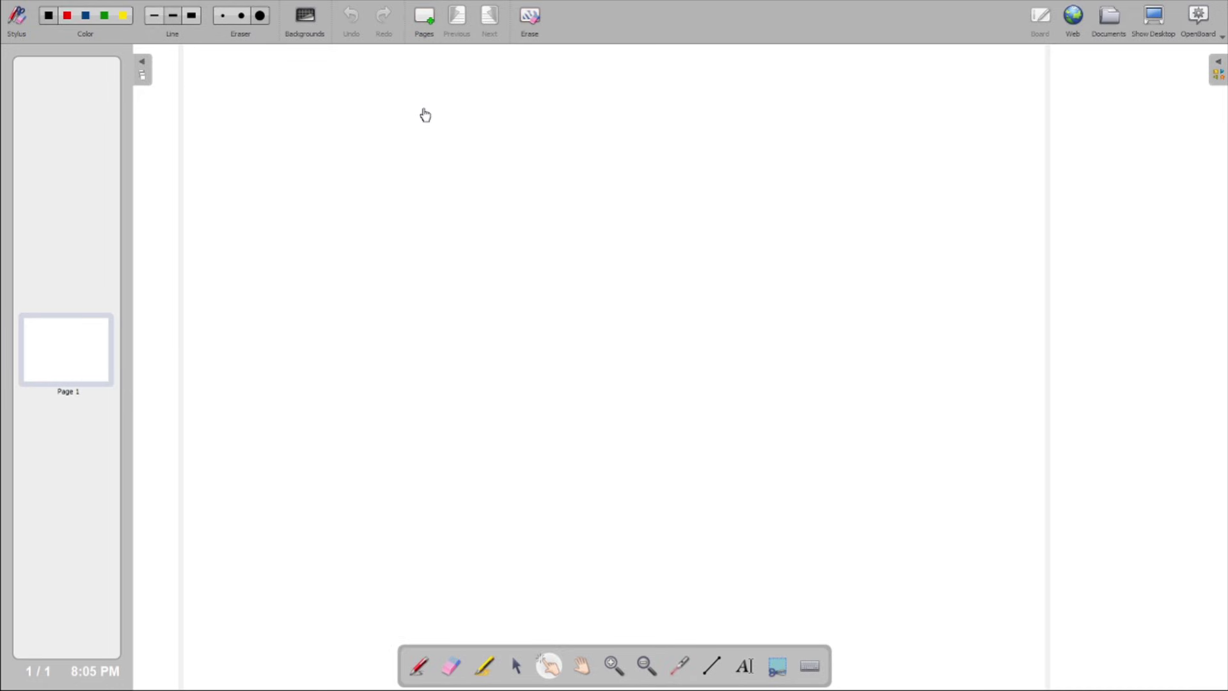
key("ctrl+i")
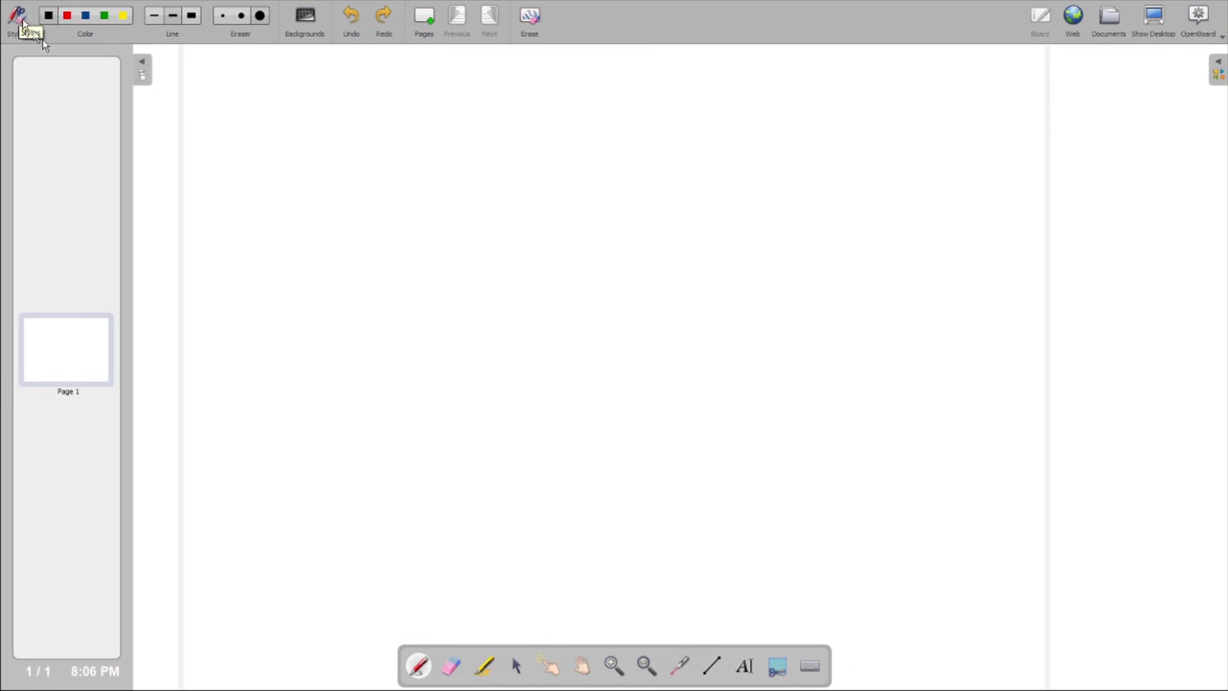
left_click(107, 19)
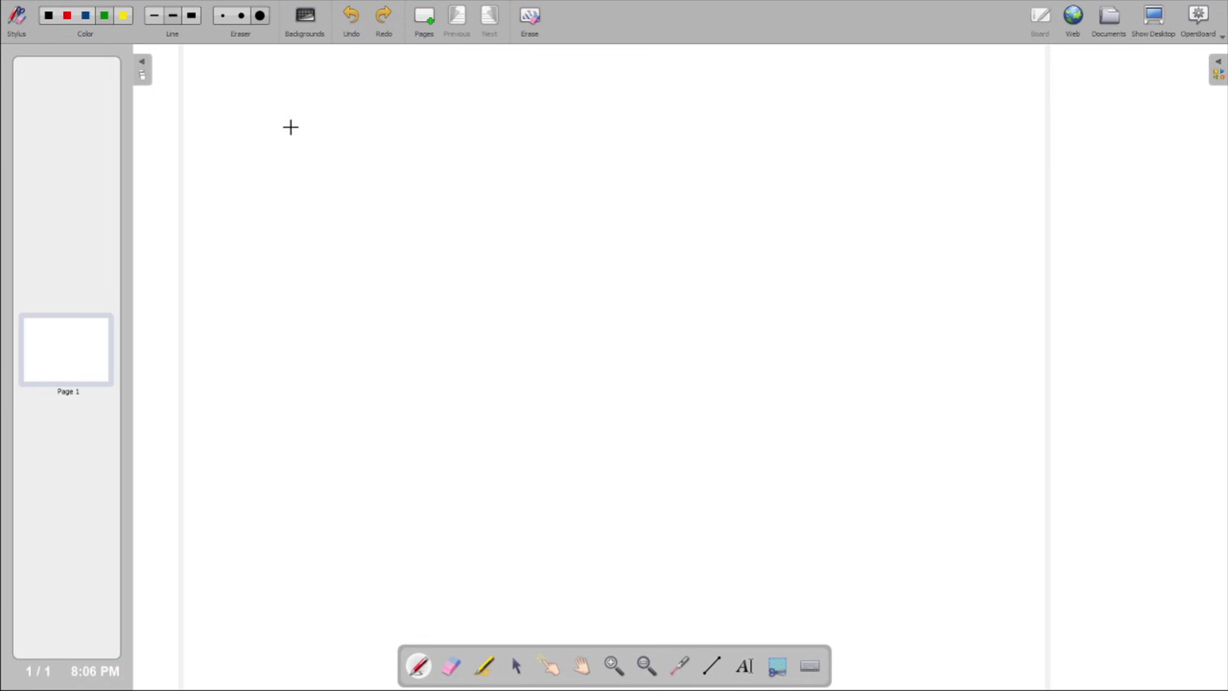
left_click_drag(291, 126, 517, 356)
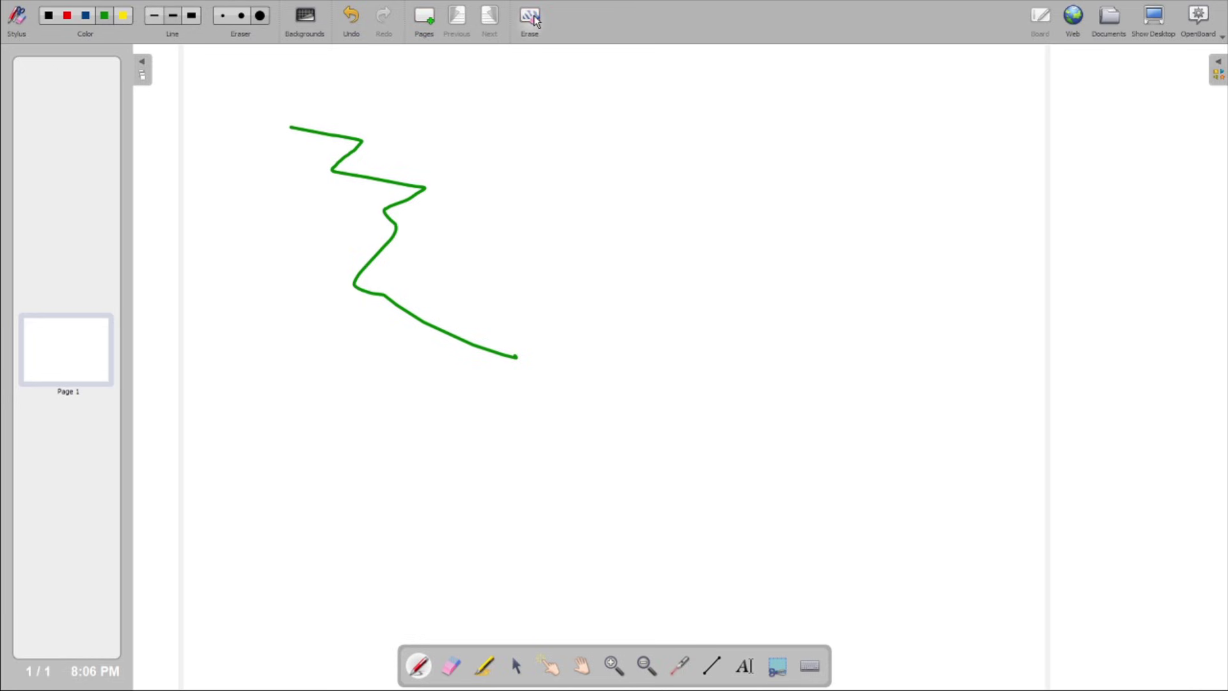
left_click(531, 18)
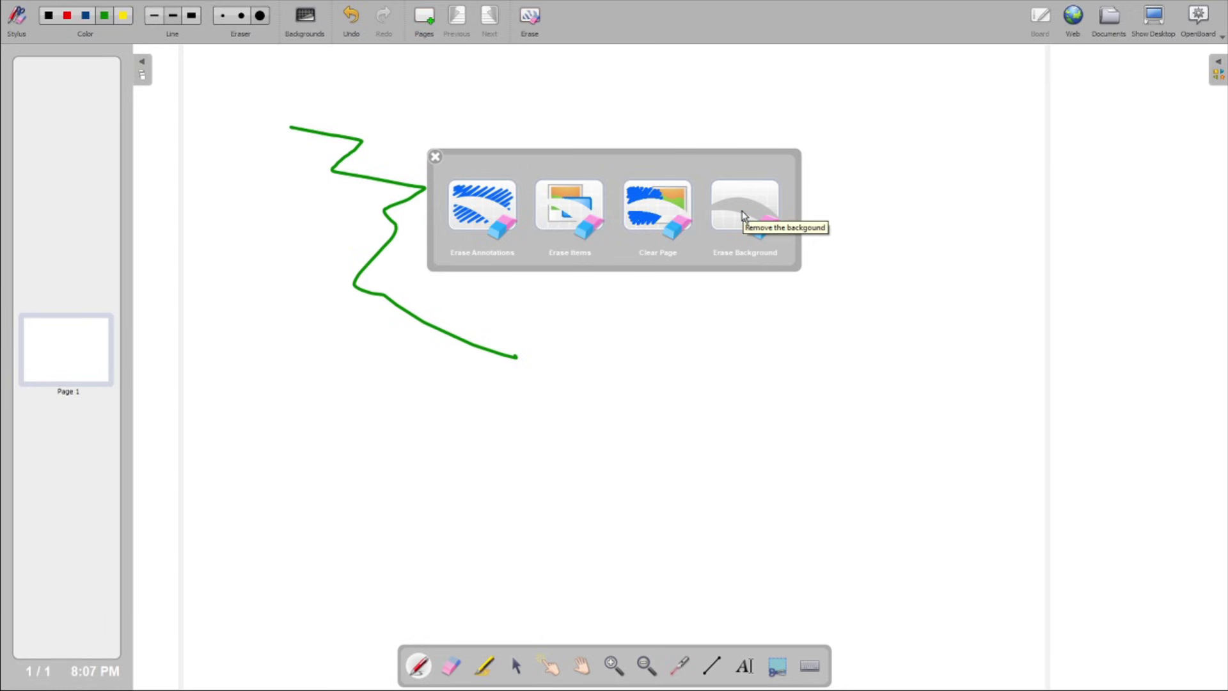
left_click(483, 209)
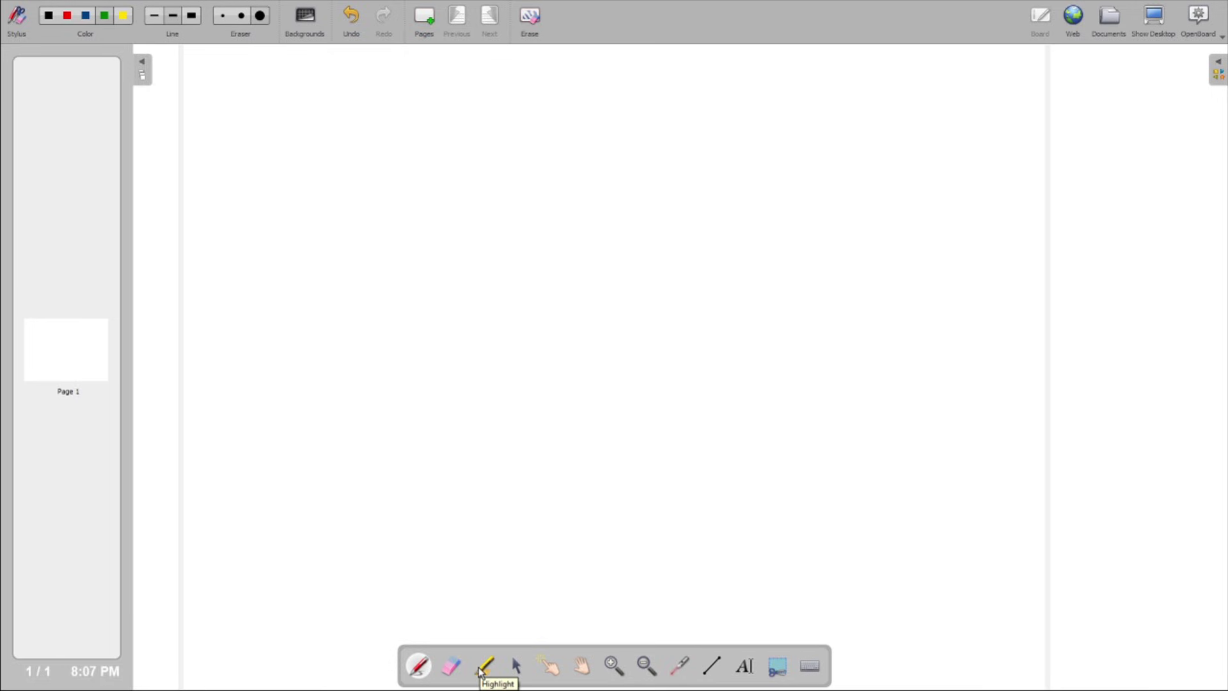
Try out the Select, Interact, Hand and Laser pointer tools.
left_click(520, 668)
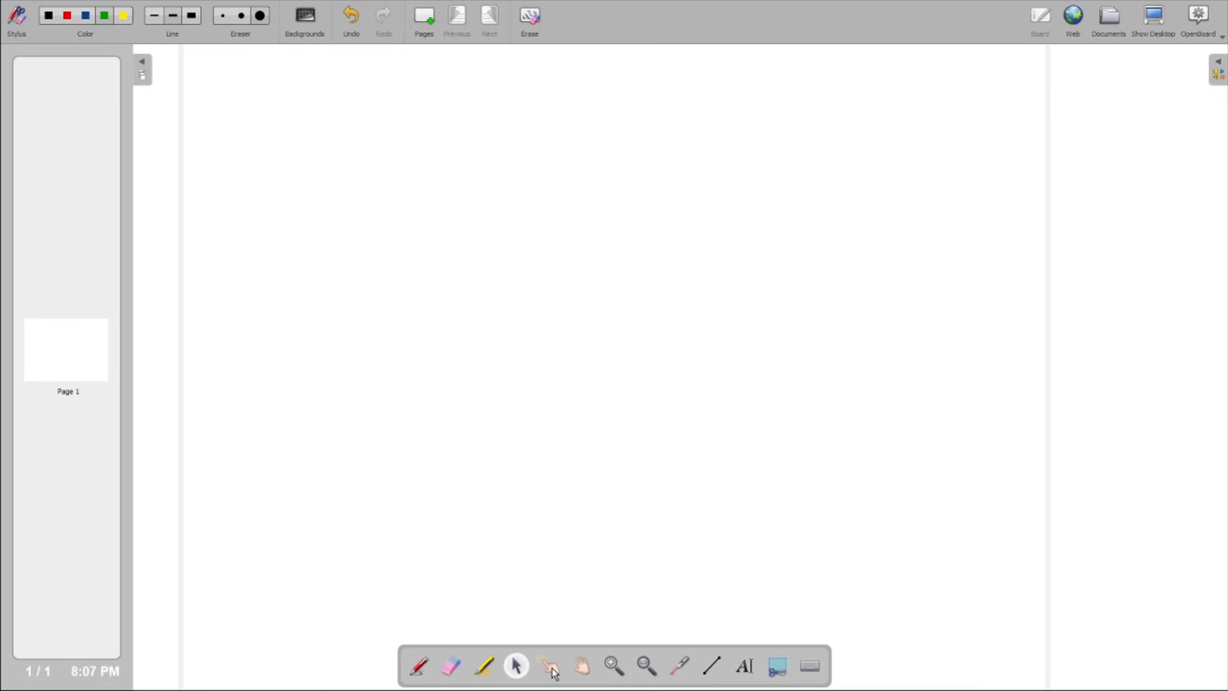
left_click(554, 671)
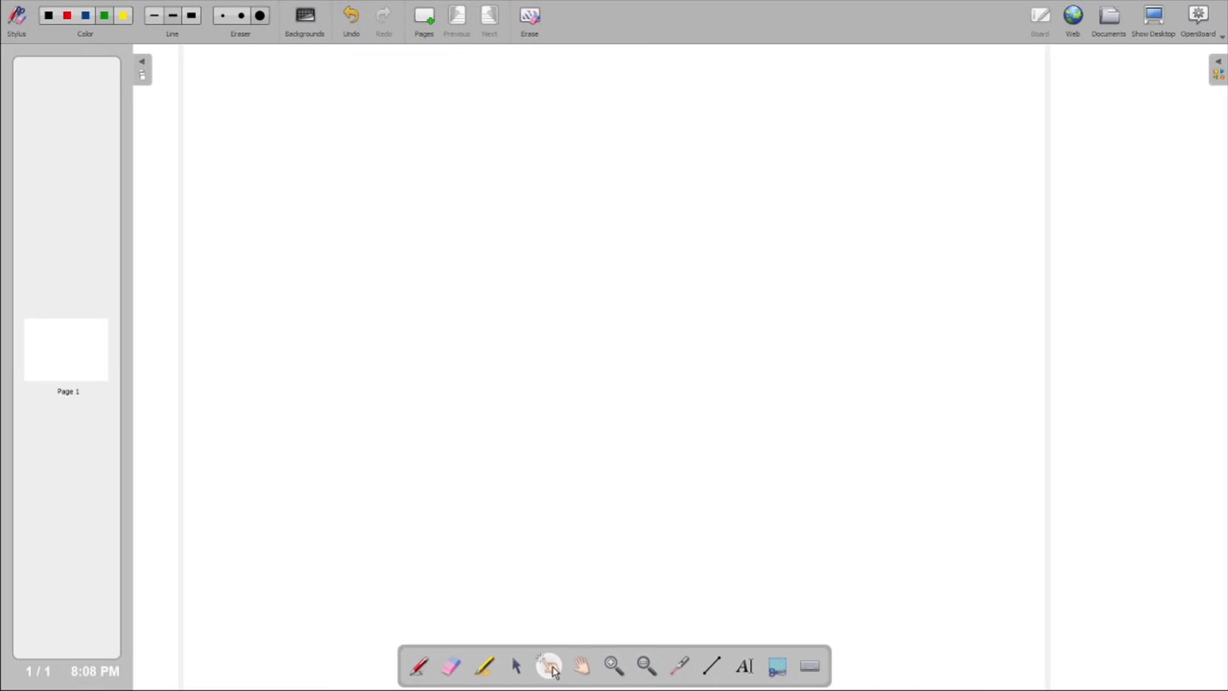
left_click(585, 672)
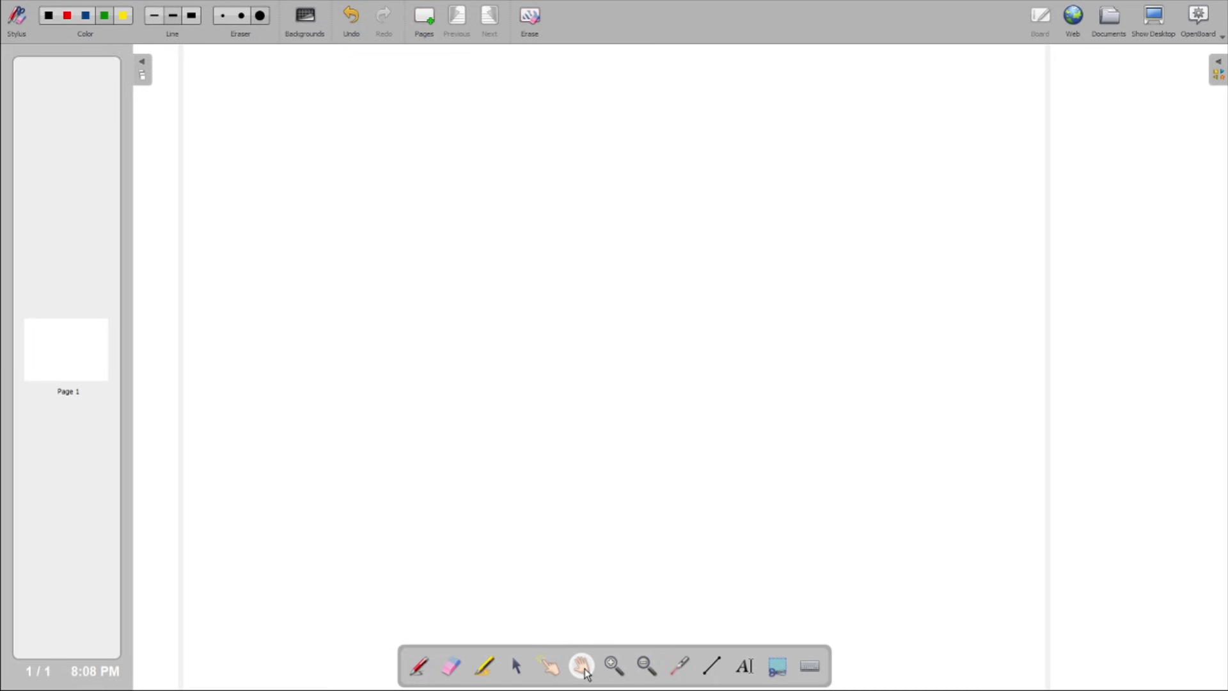
left_click(683, 668)
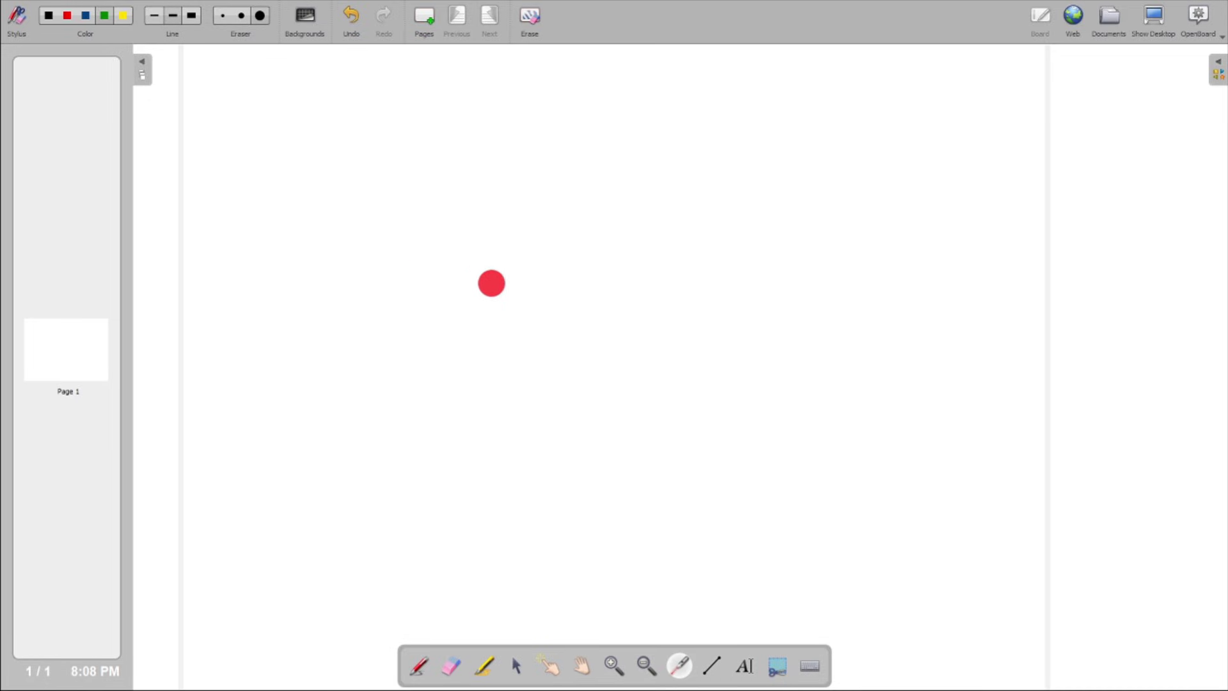
Draw two straight green lines with the Line tool, one near the top and one below.
left_click(718, 666)
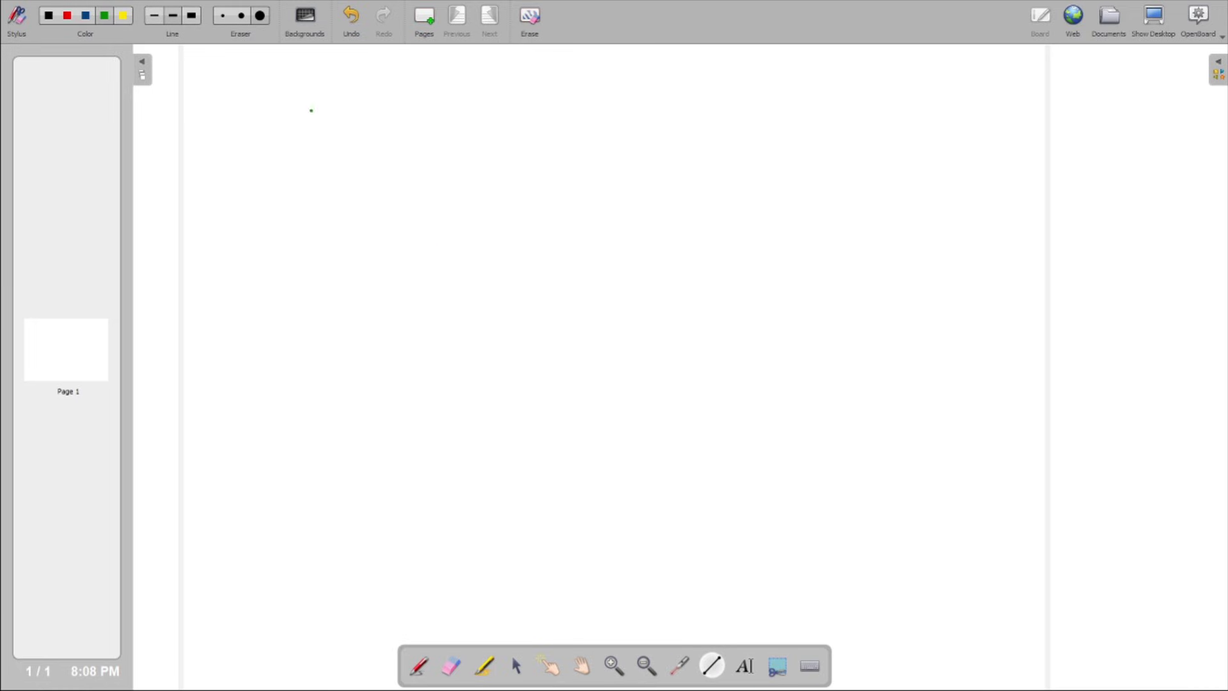
left_click_drag(310, 111, 635, 209)
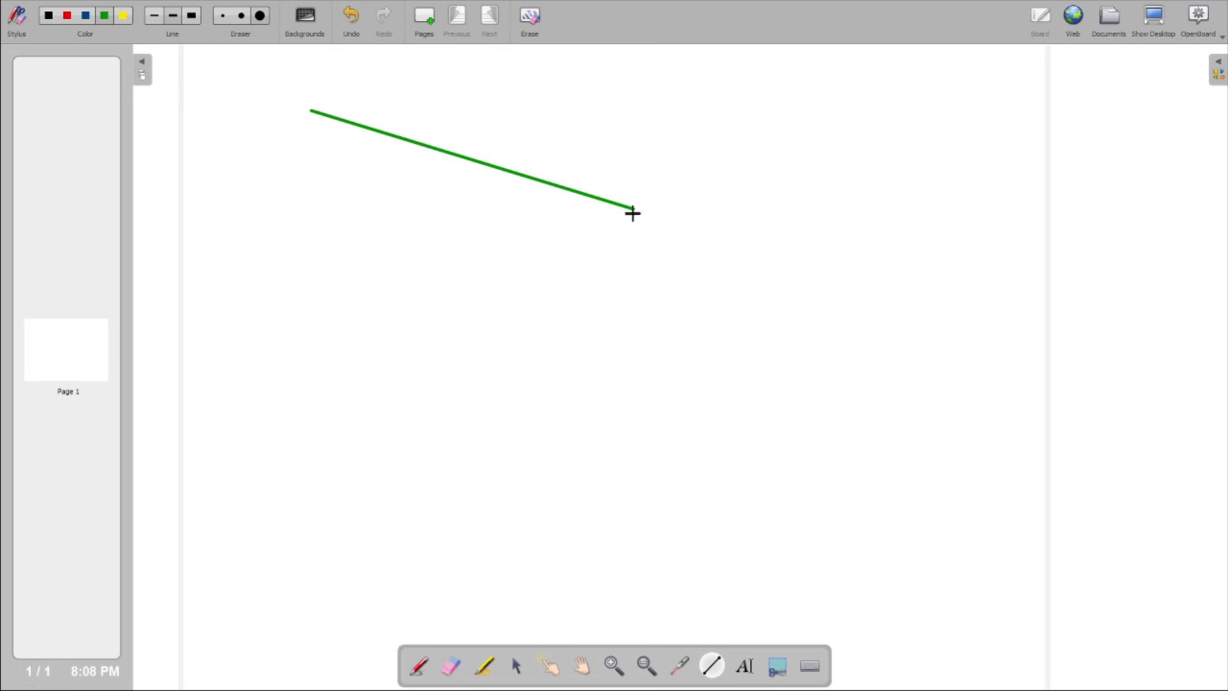
left_click_drag(443, 248, 673, 279)
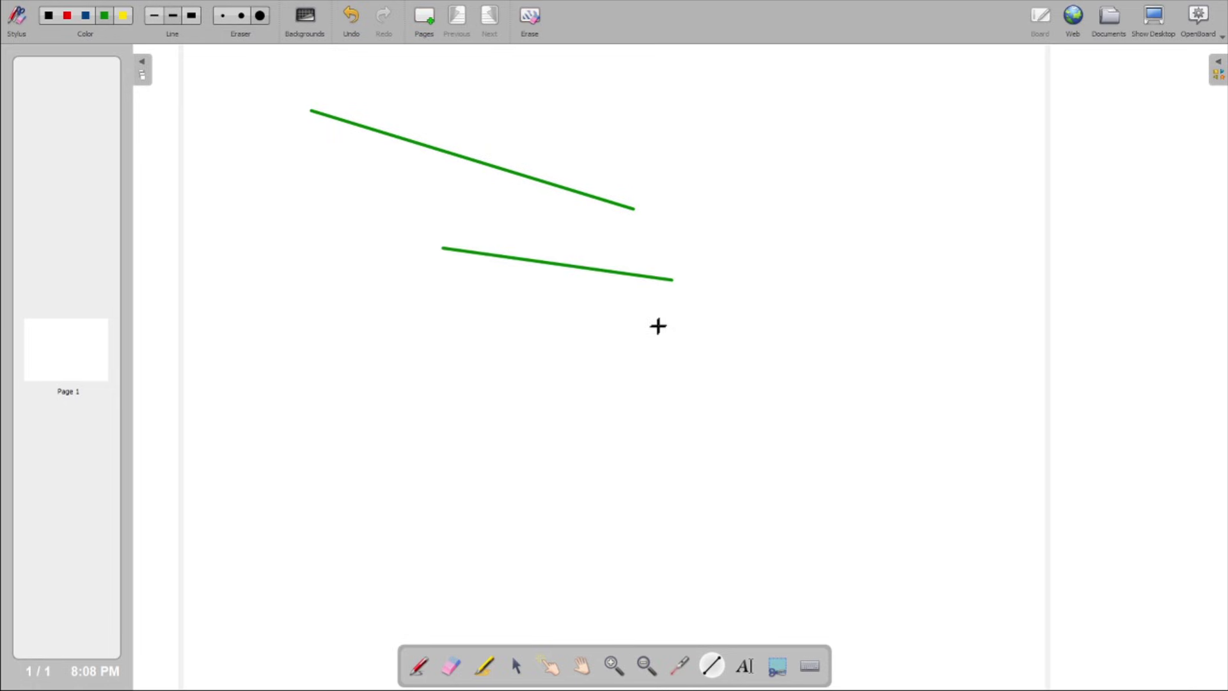
left_click(746, 667)
Create a text box right of the lower green line and look over its font settings.
left_click(746, 276)
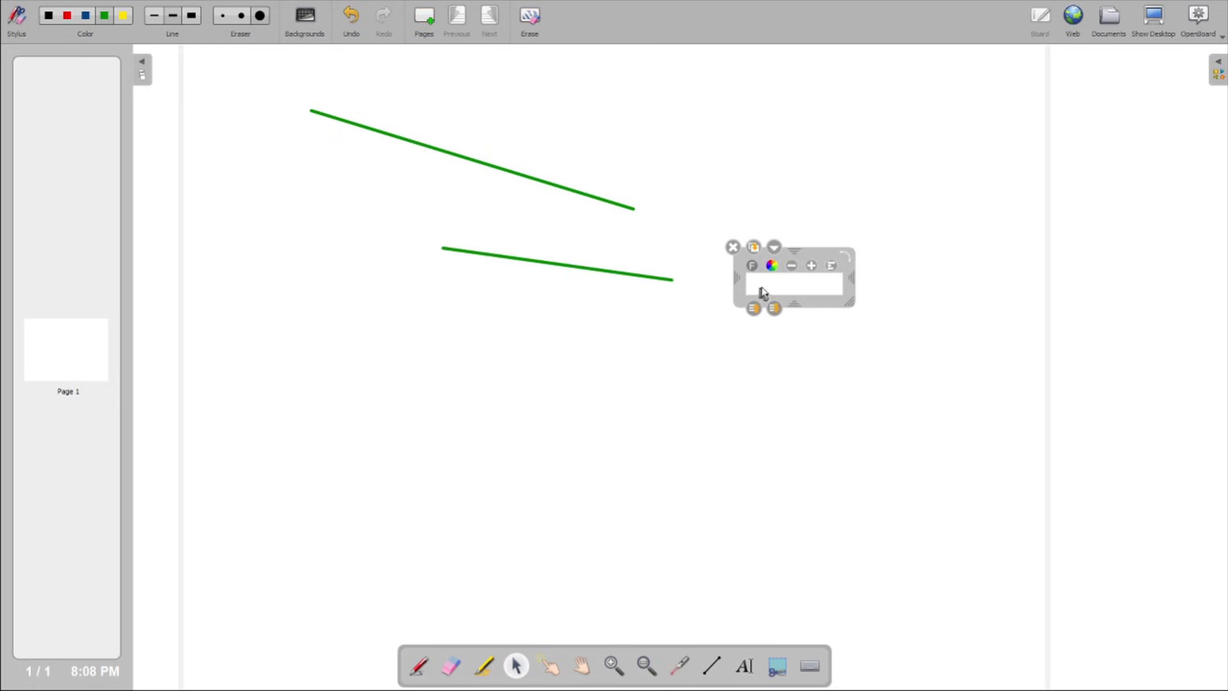
left_click(752, 266)
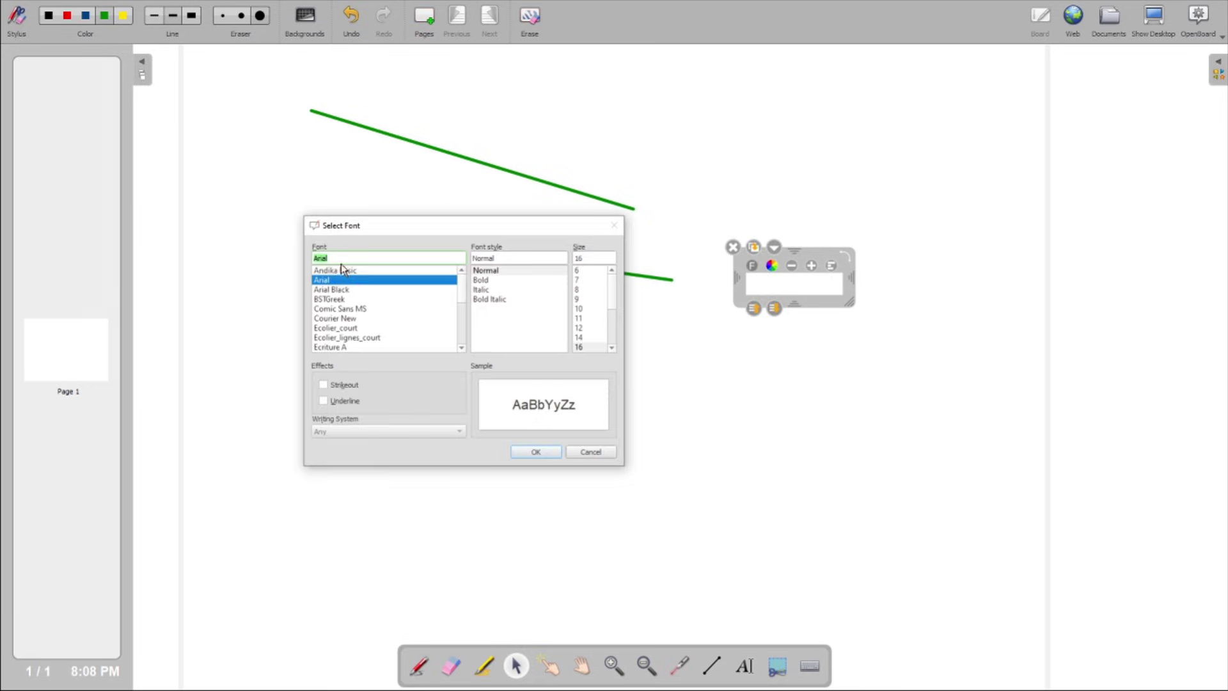
scroll(340, 330, "down", 1)
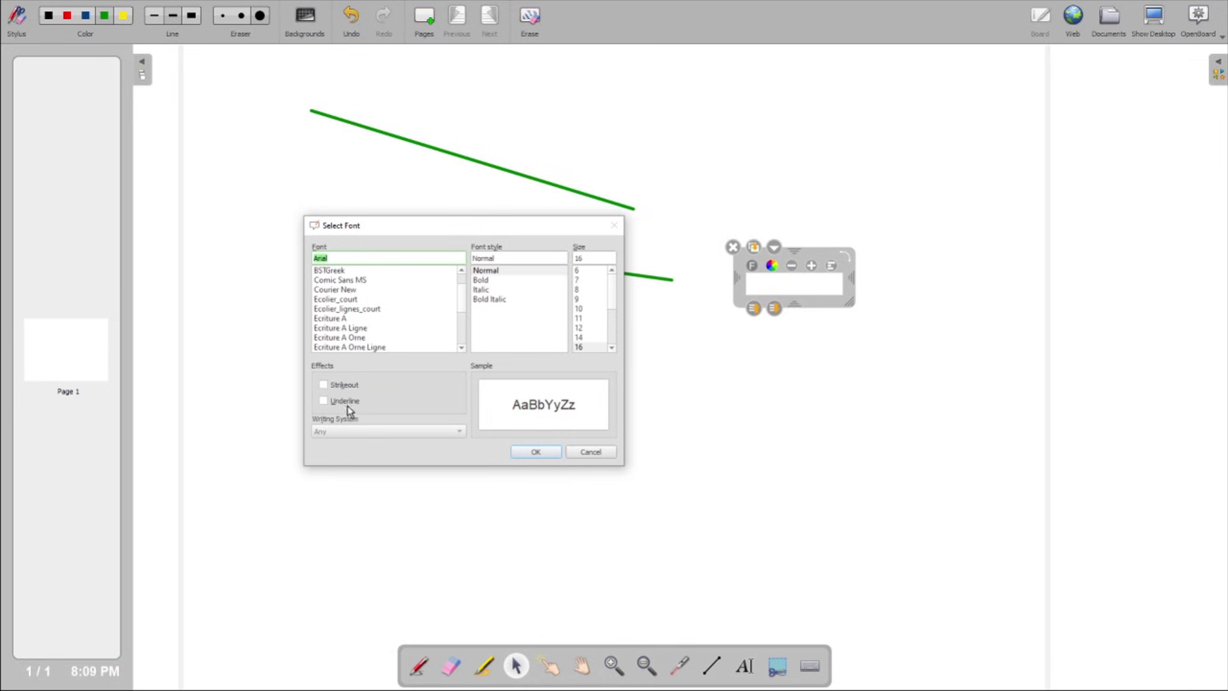
left_click(574, 451)
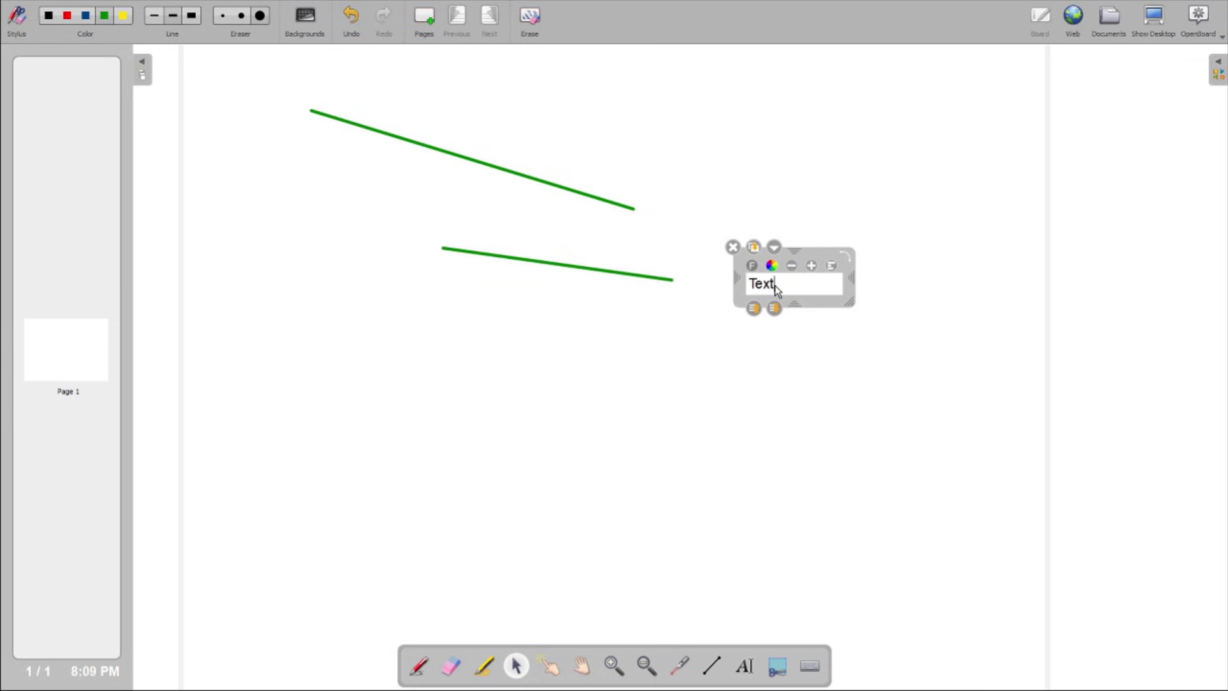
Set the text colour to blue #0055ff and type 'Blue' so the box reads 'Text Blue'.
left_click(772, 268)
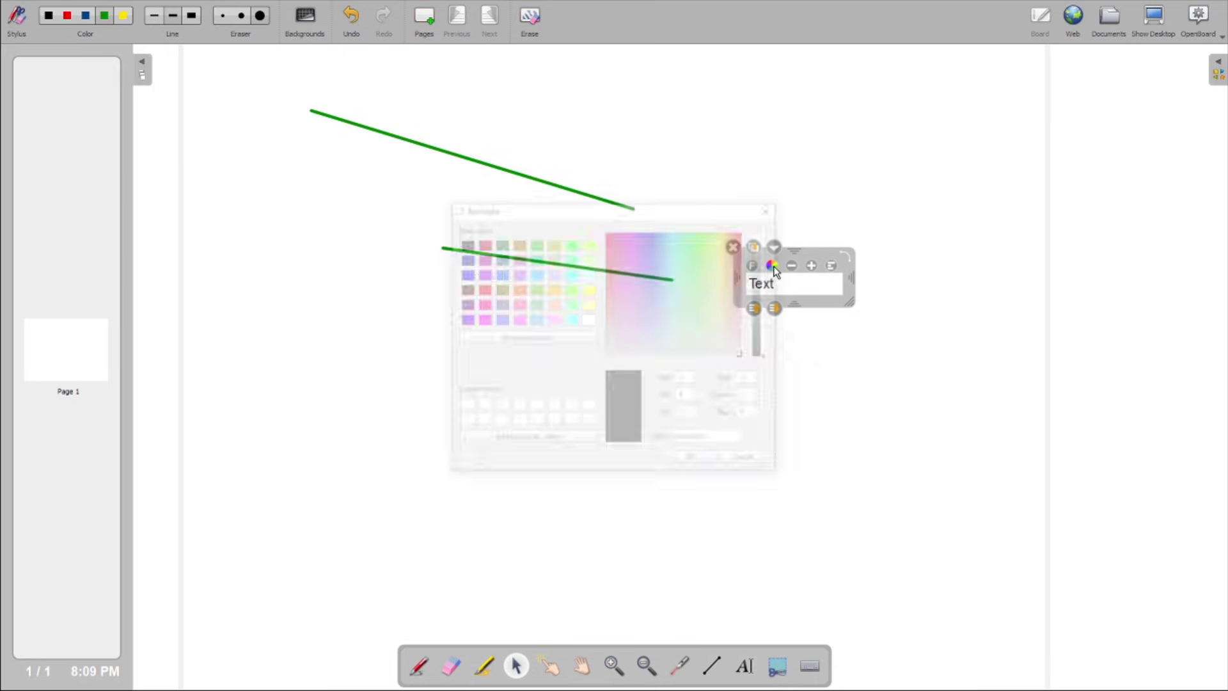
left_click(499, 274)
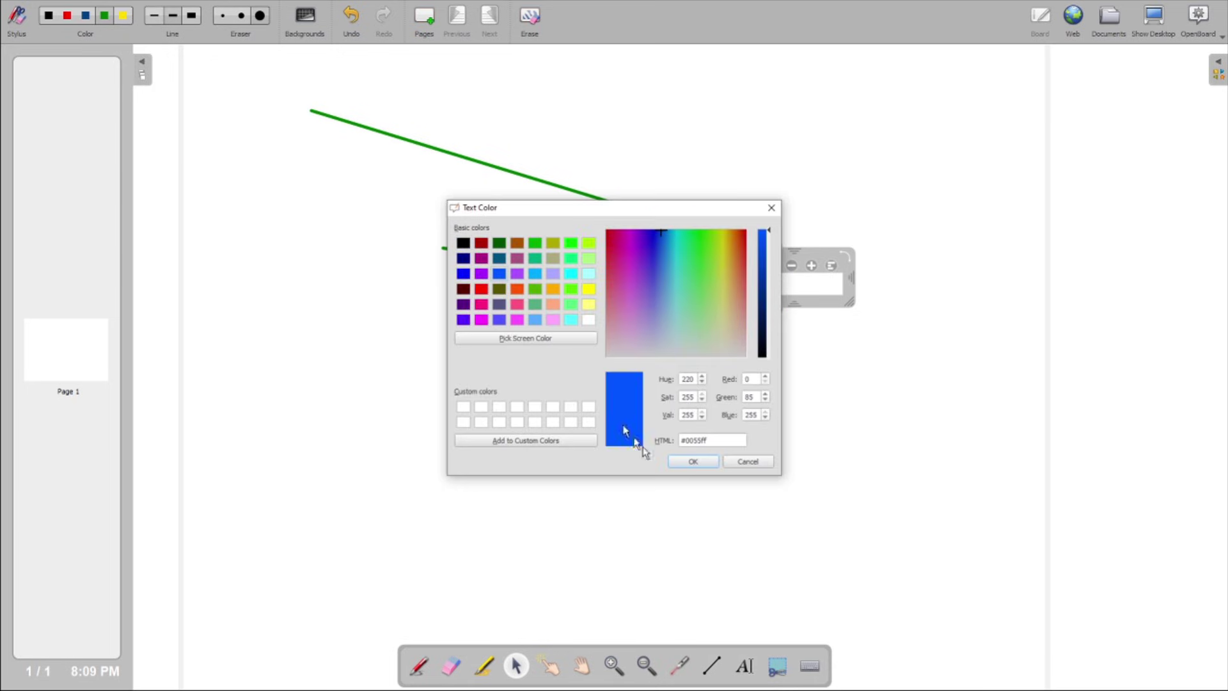
left_click(694, 462)
type("Blue")
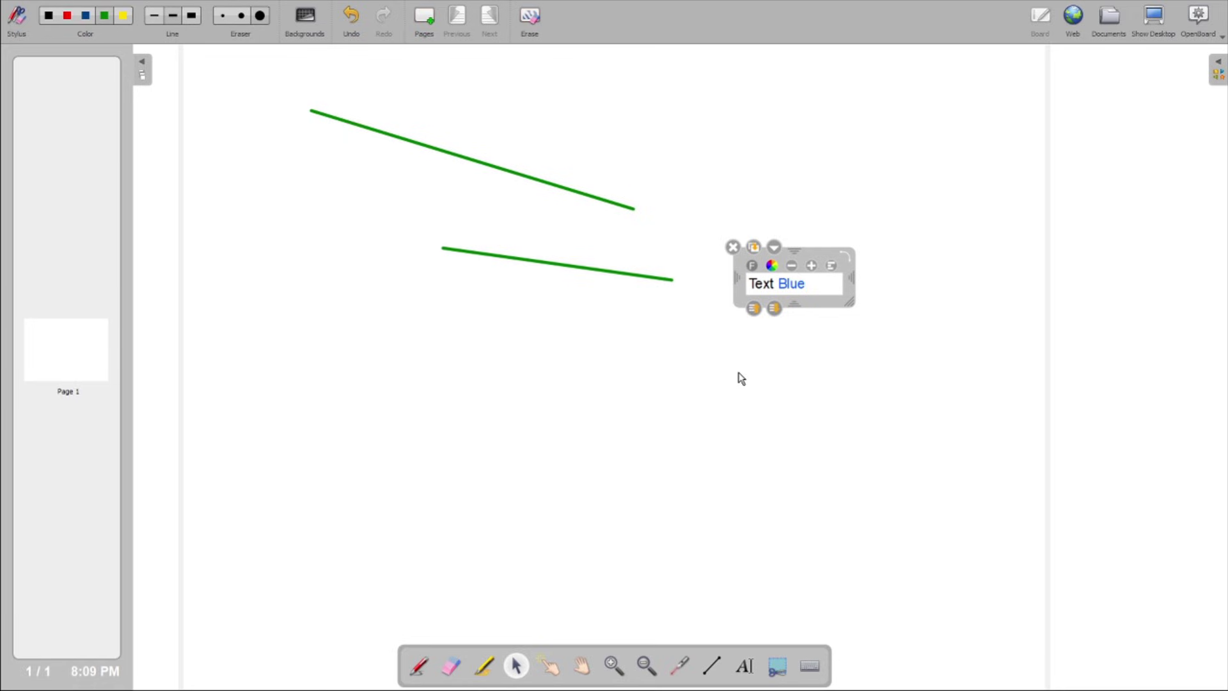
left_click(909, 322)
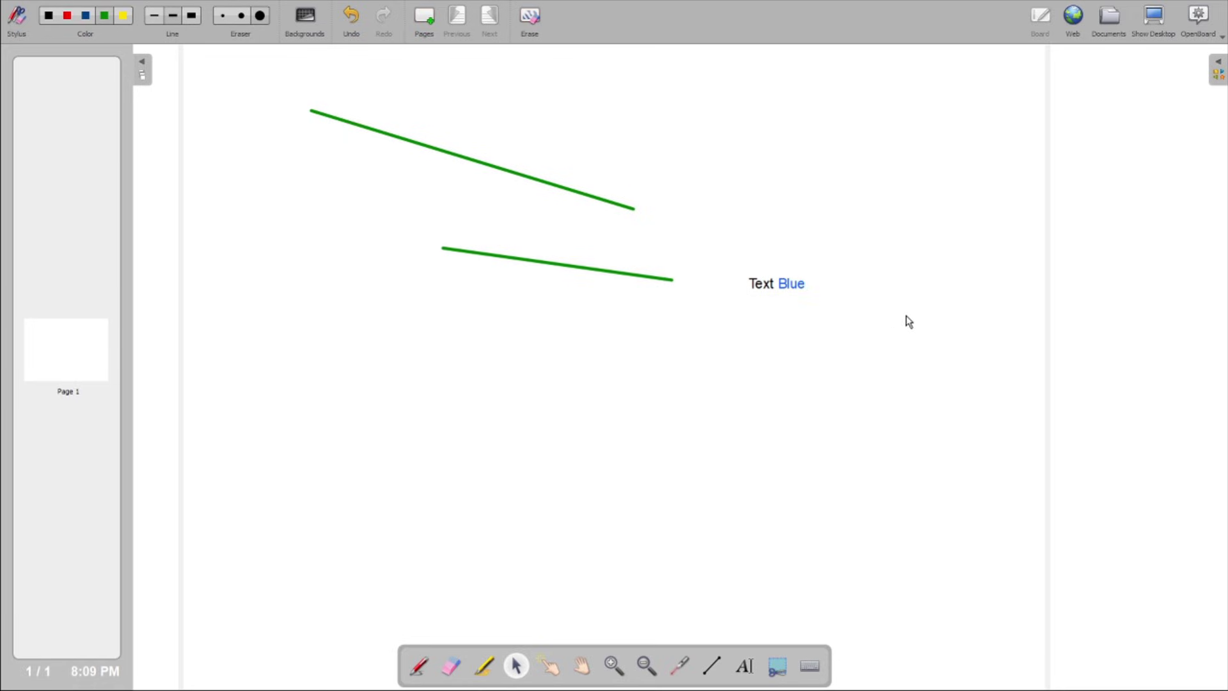
left_click(788, 291)
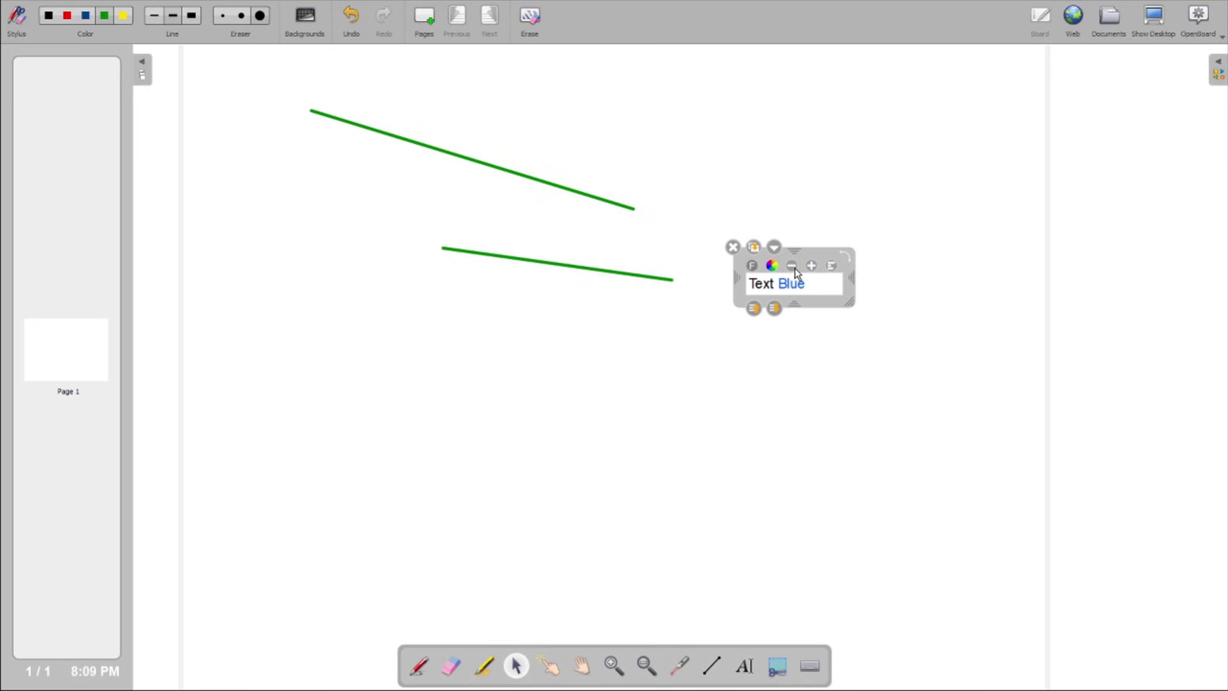
left_click(923, 536)
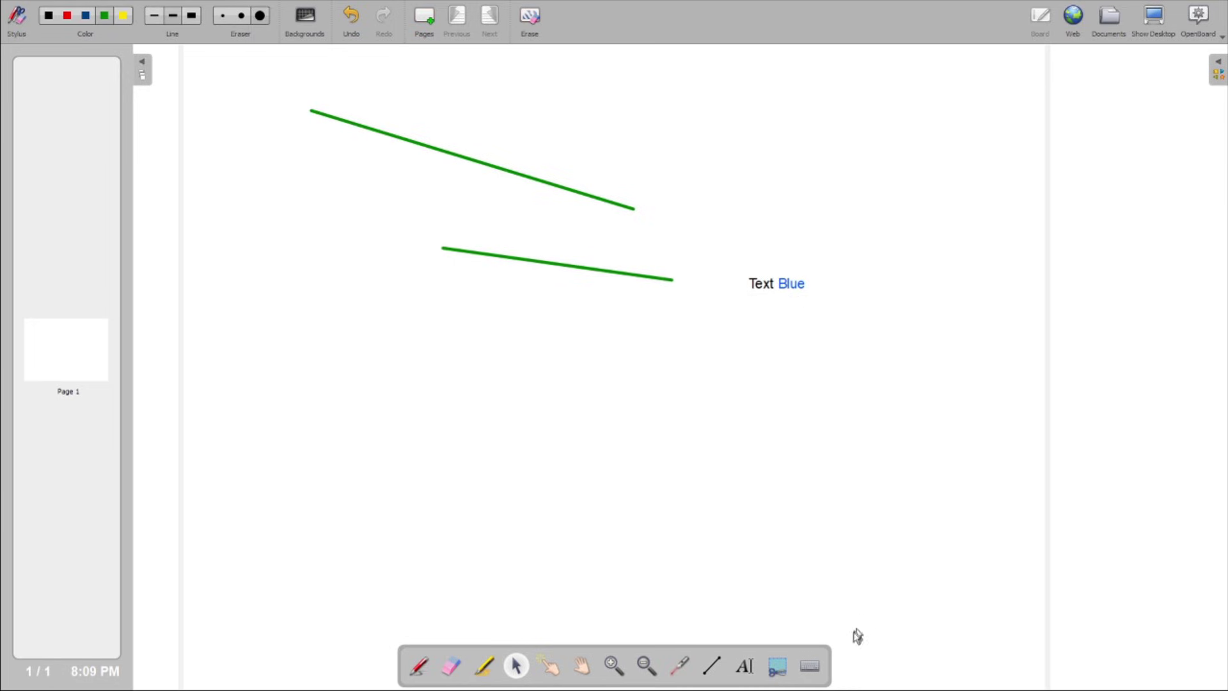
Open the Documents view and look at the Add options list before dismissing it.
left_click(1114, 25)
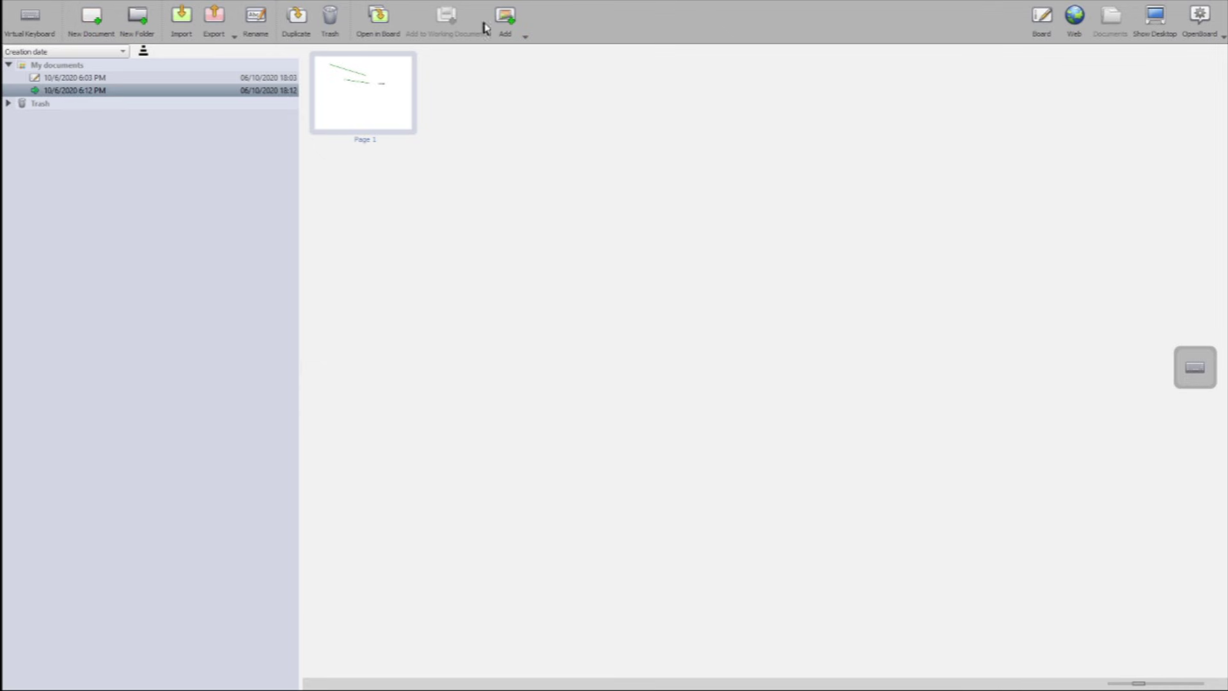
left_click(504, 23)
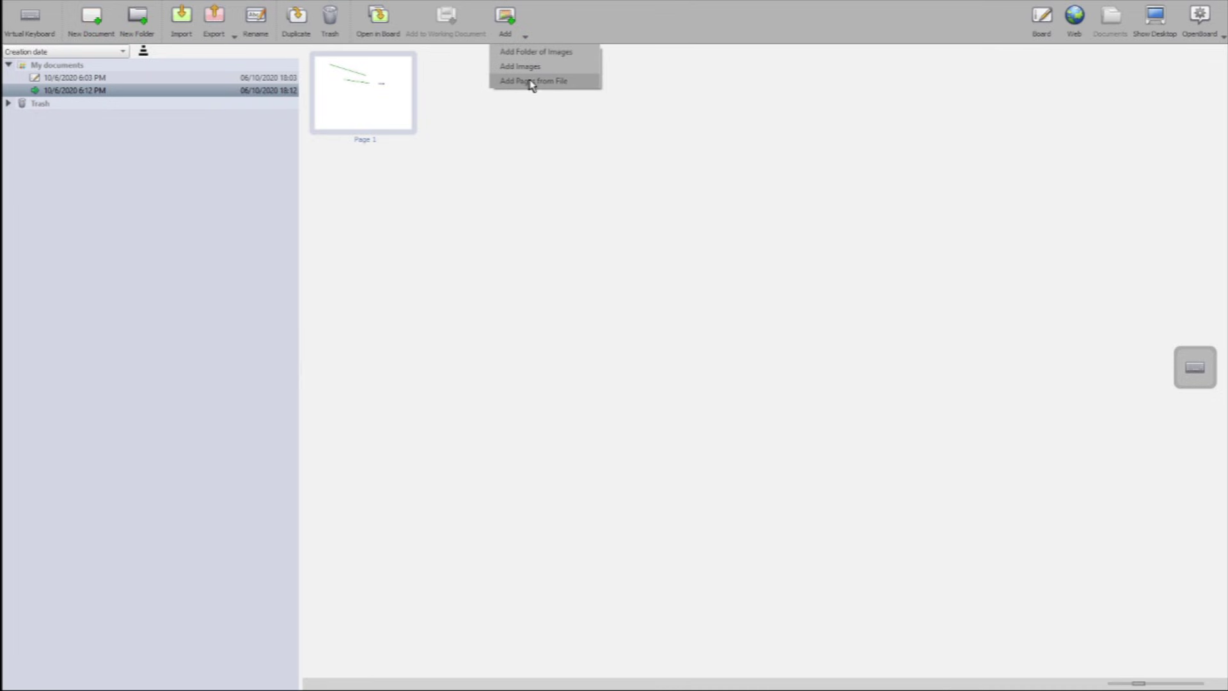
key("Escape")
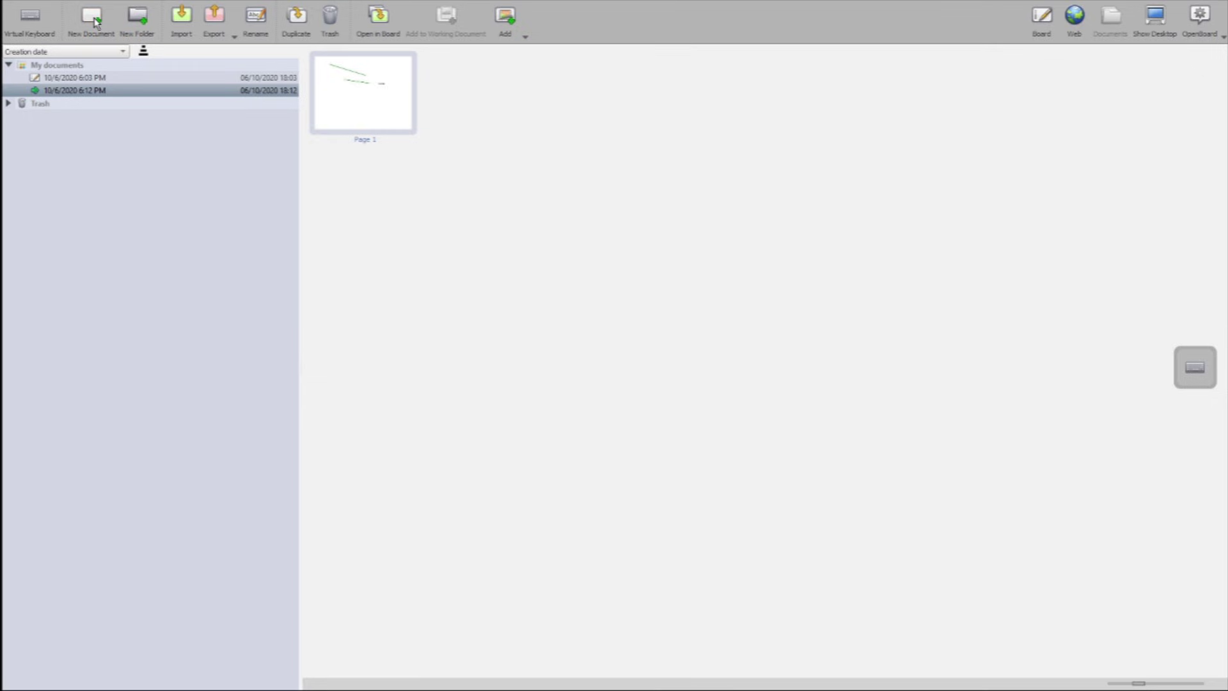
Return to the board and browse the Shapes collection in the resource library.
left_click(1042, 19)
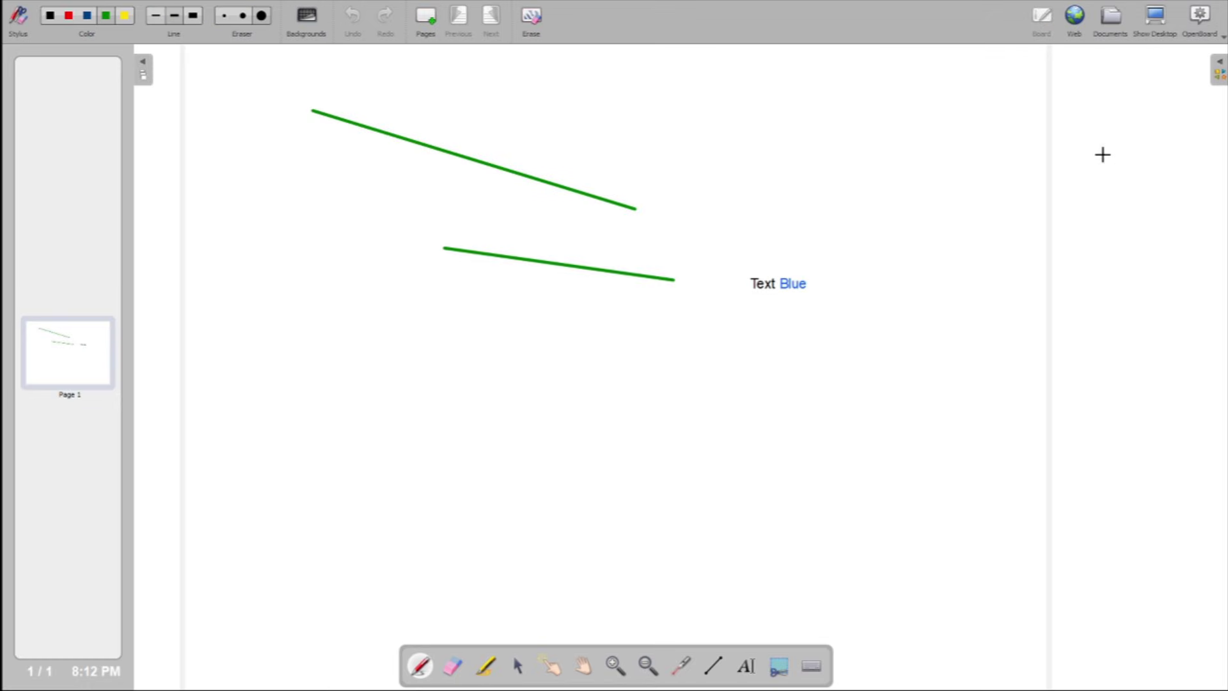
left_click(1219, 74)
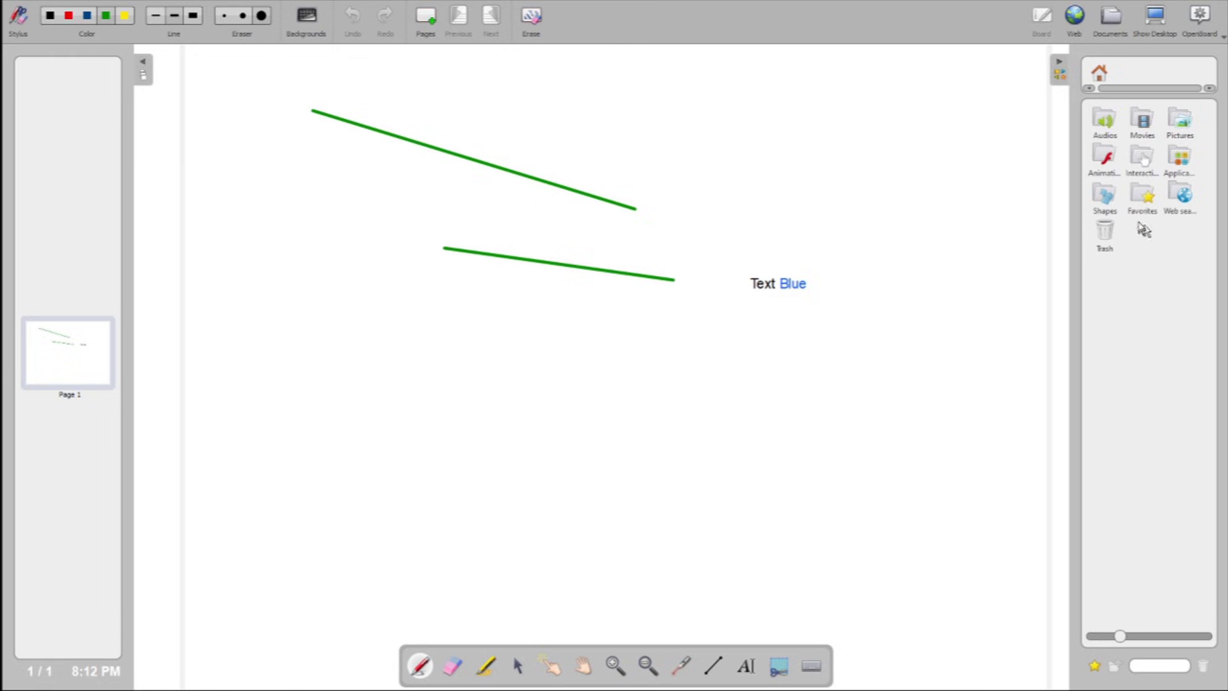
left_click(1109, 201)
scroll(1142, 320, "down", 10)
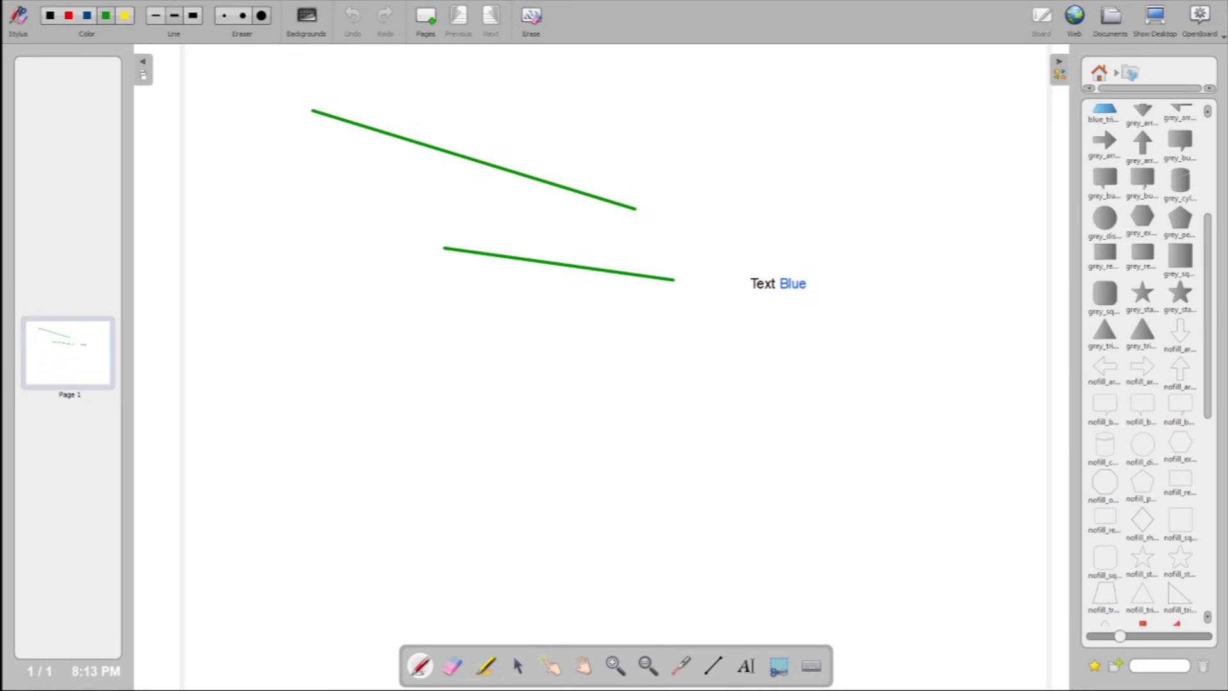
scroll(1150, 365, "up", 5)
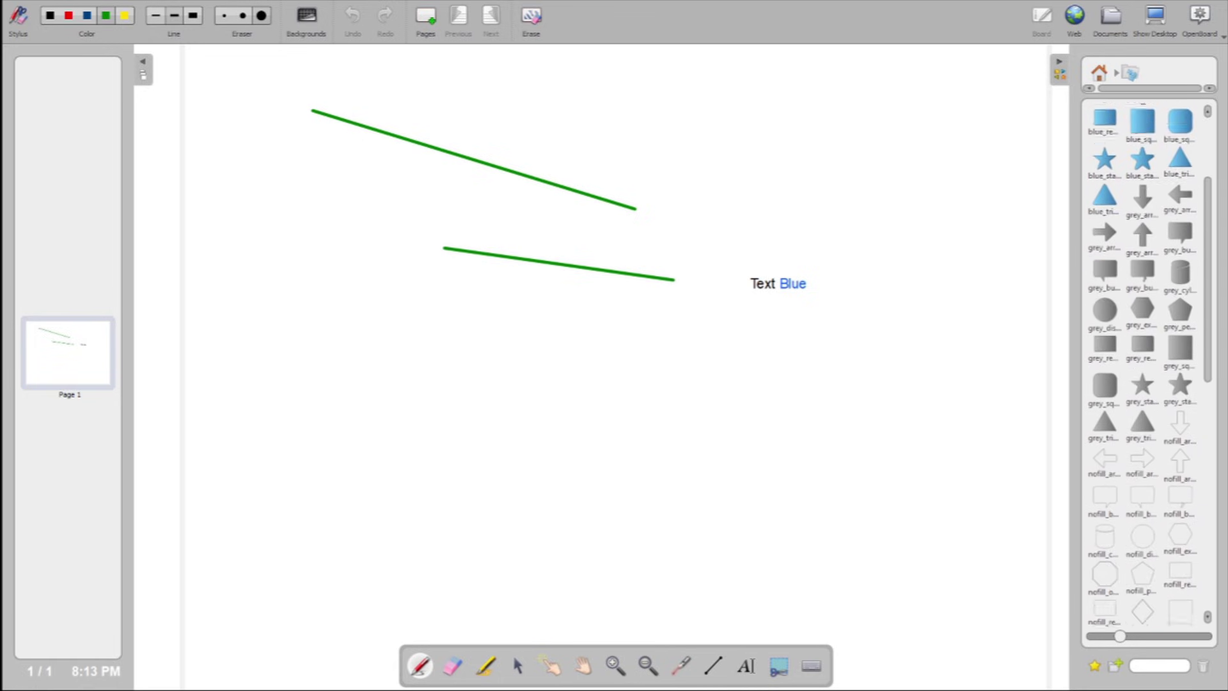
scroll(1150, 364, "down", 6)
scroll(1142, 365, "down", 5)
scroll(1142, 364, "down", 2)
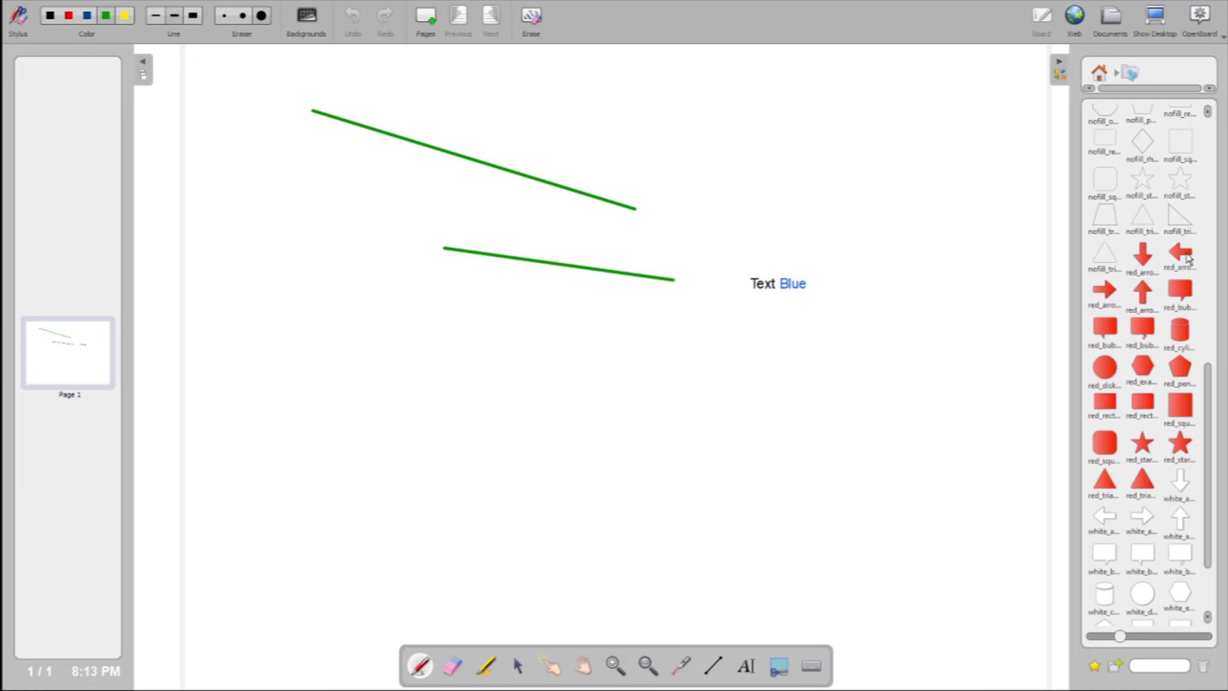
Place the red left-pointing arrow beside the green lines and enlarge it.
left_click_drag(1188, 258, 750, 216)
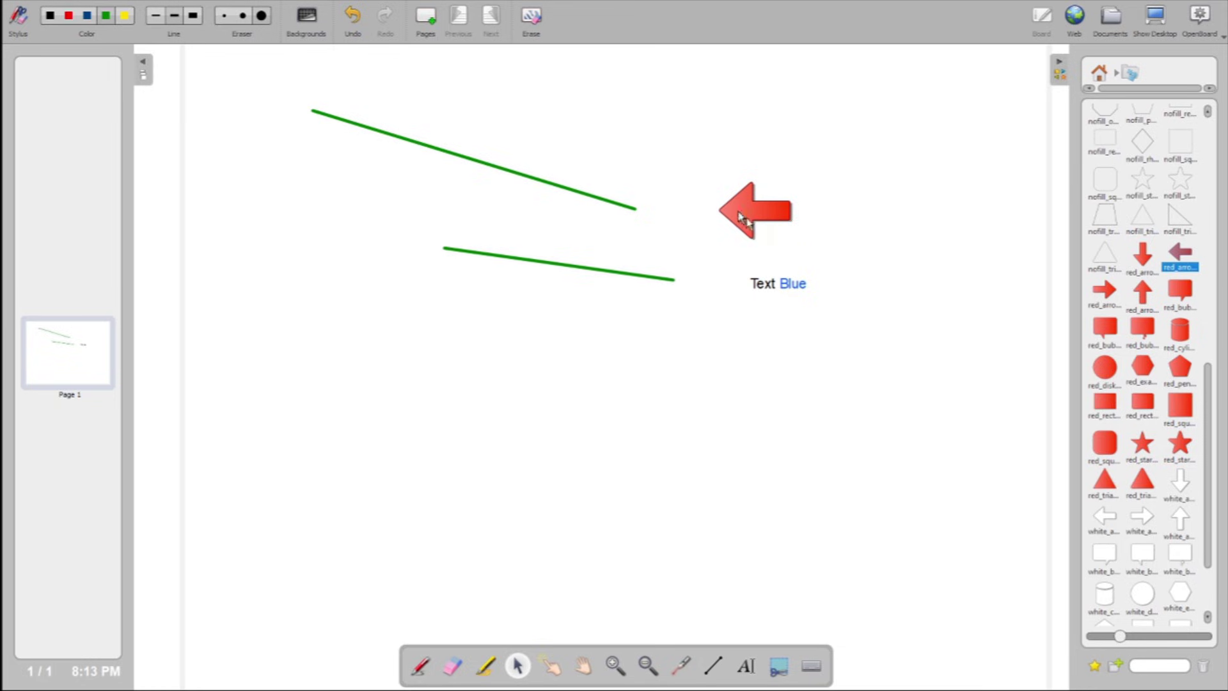
left_click(778, 212)
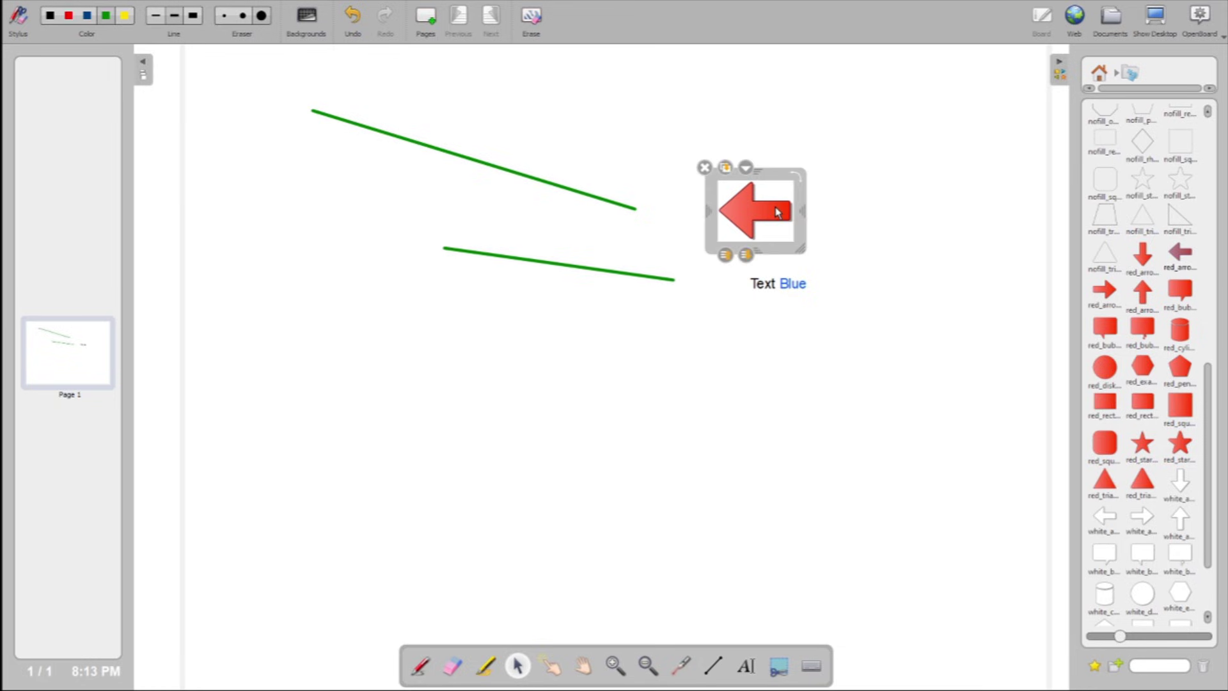
left_click_drag(806, 251, 1013, 390)
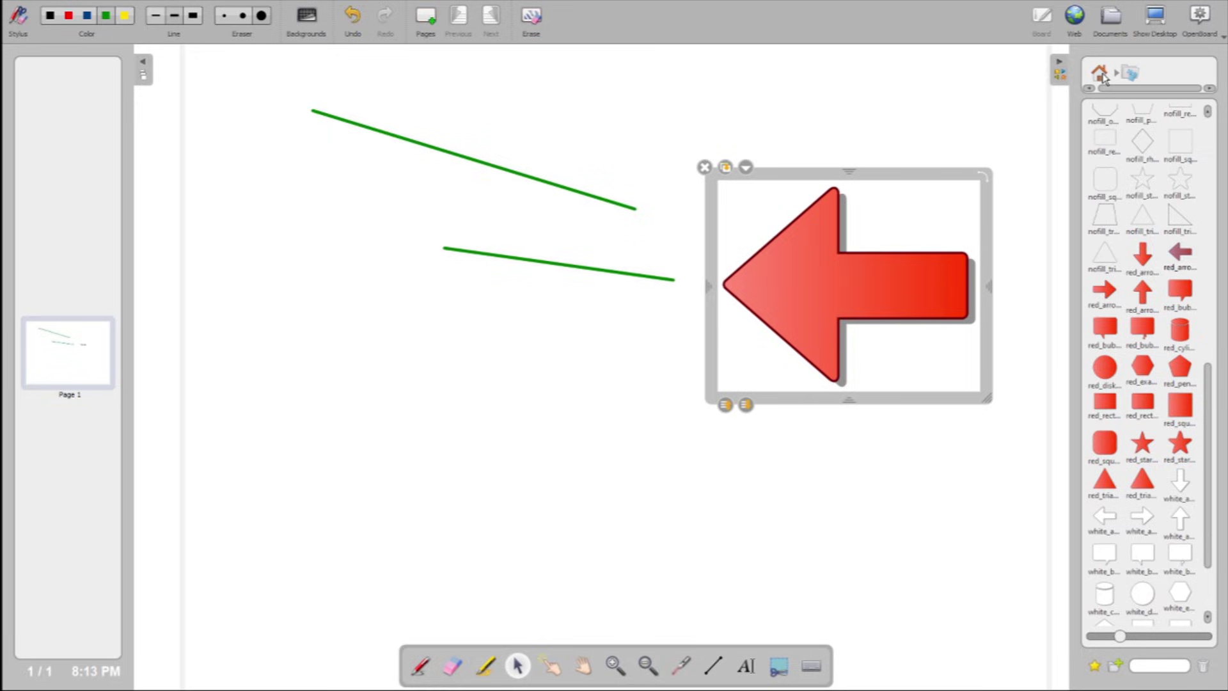
left_click(1100, 73)
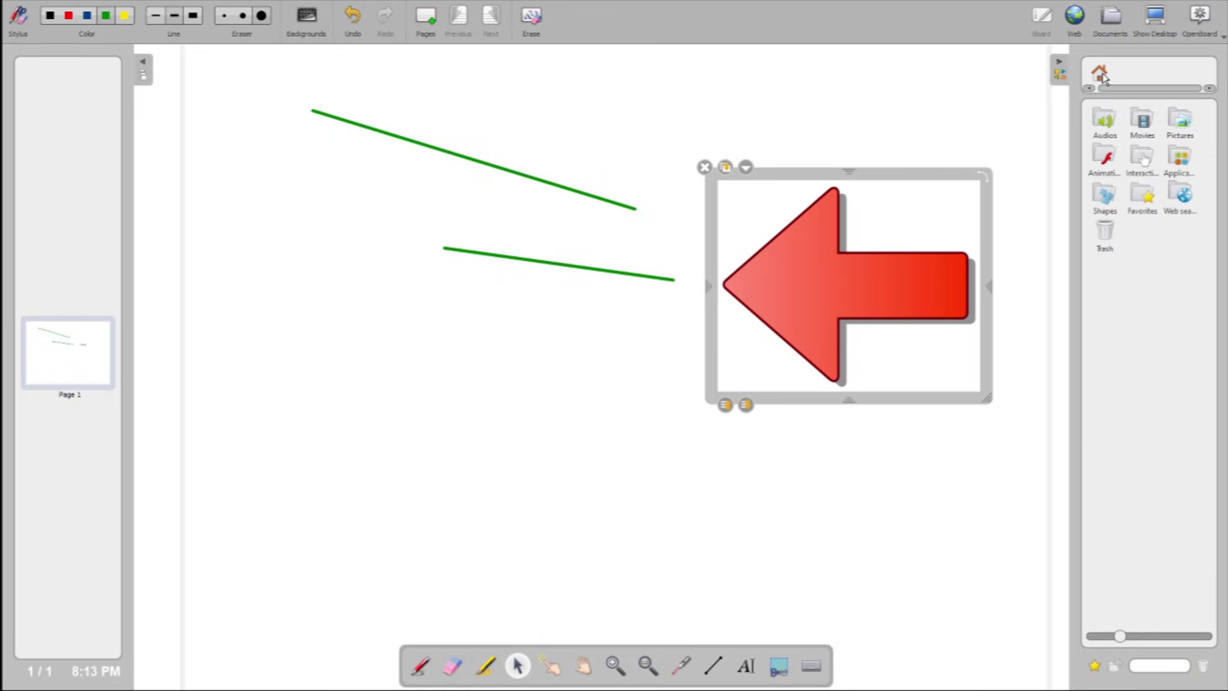
left_click(1146, 126)
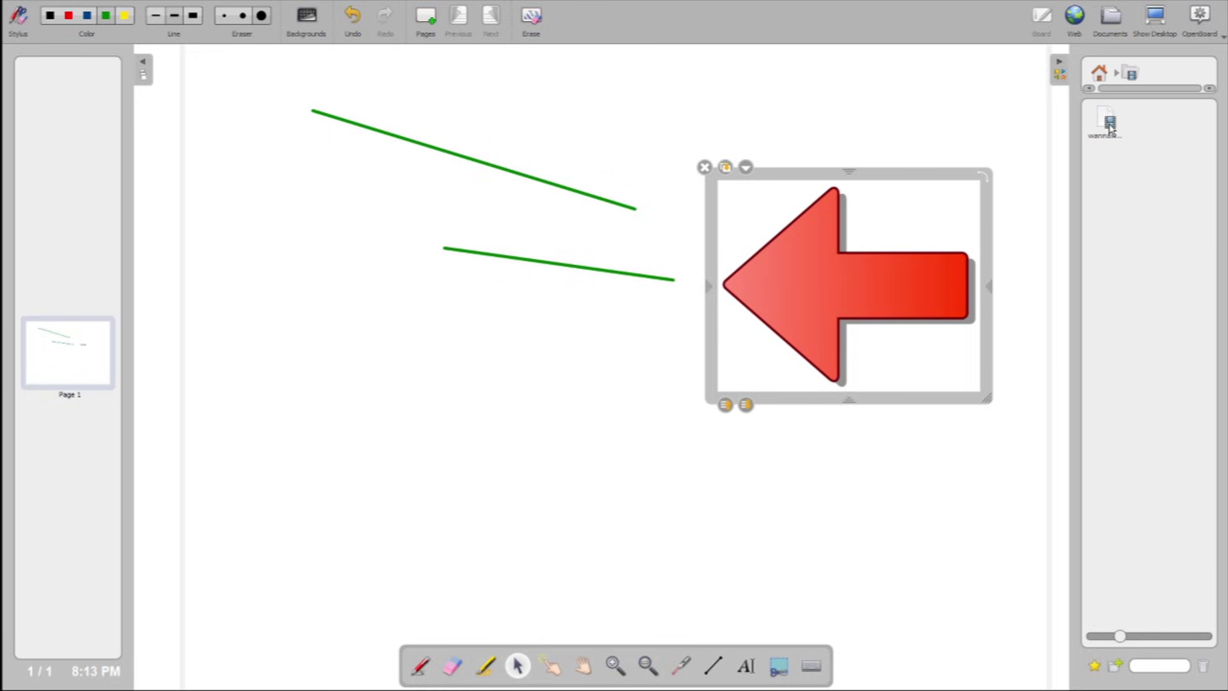
left_click_drag(1109, 126, 434, 211)
left_click(441, 434)
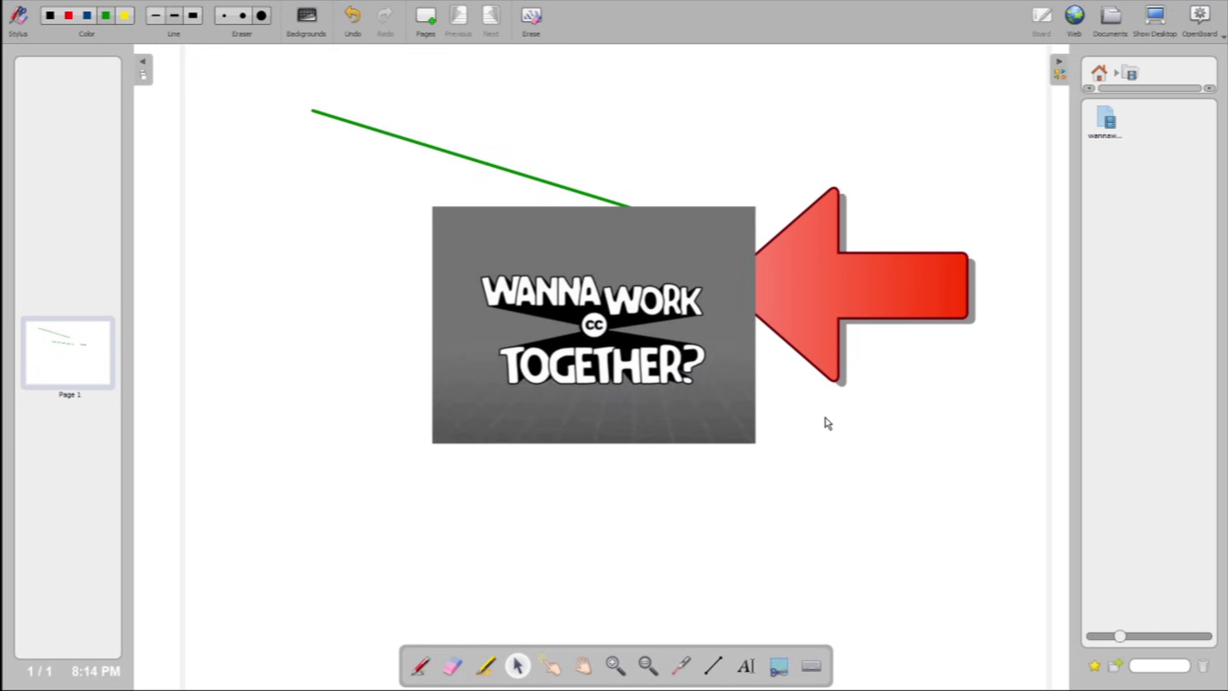
left_click(705, 261)
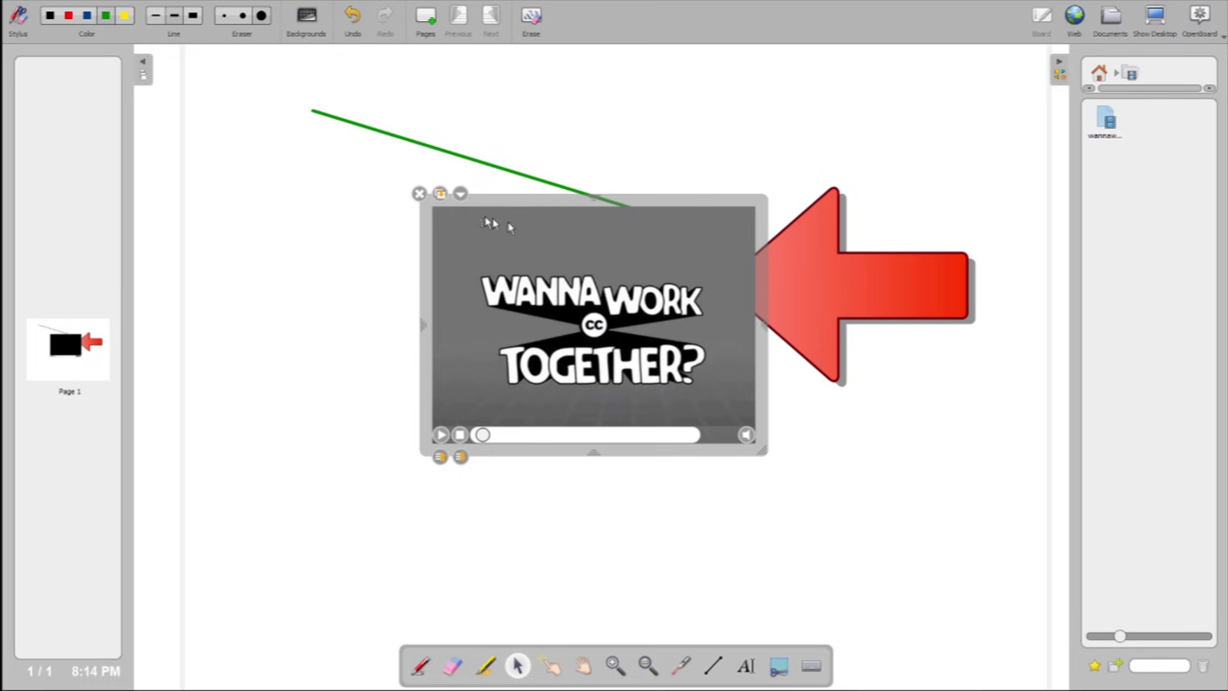
left_click(419, 194)
left_click(1099, 72)
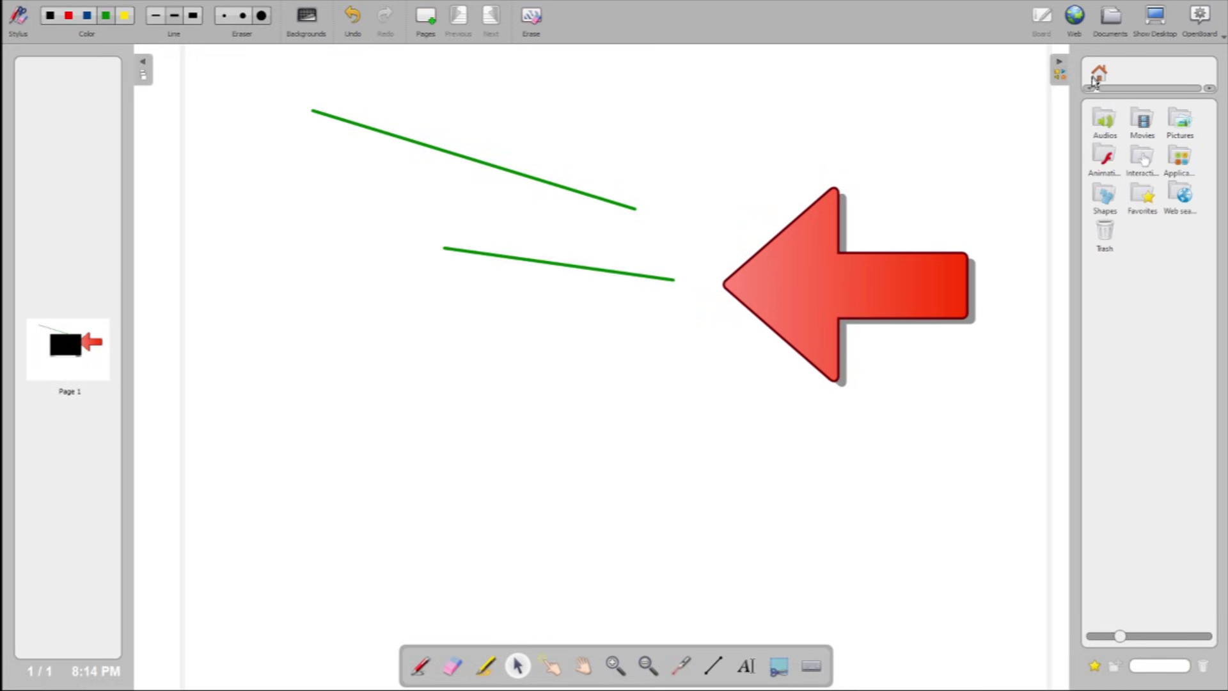
Open the library's Applications folder and adjust the icon size slider.
left_click(1180, 160)
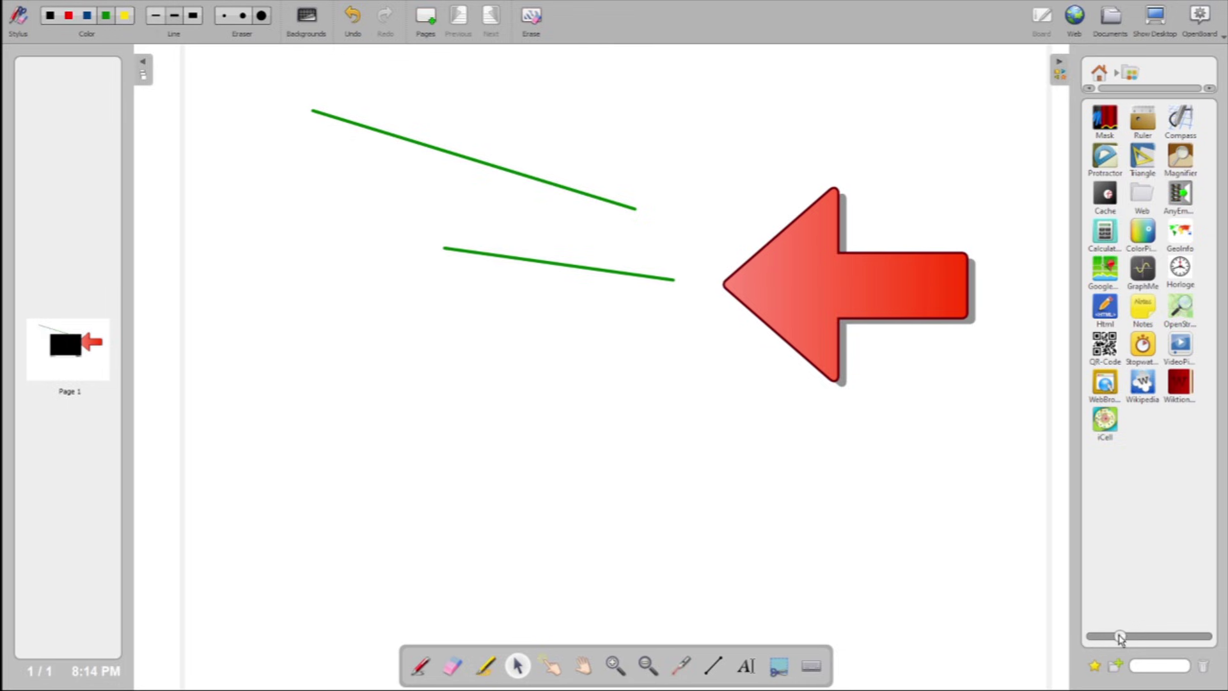
mouse_move(1119, 637)
left_mouse_down()
mouse_move(1179, 639)
mouse_move(1120, 637)
left_mouse_up()
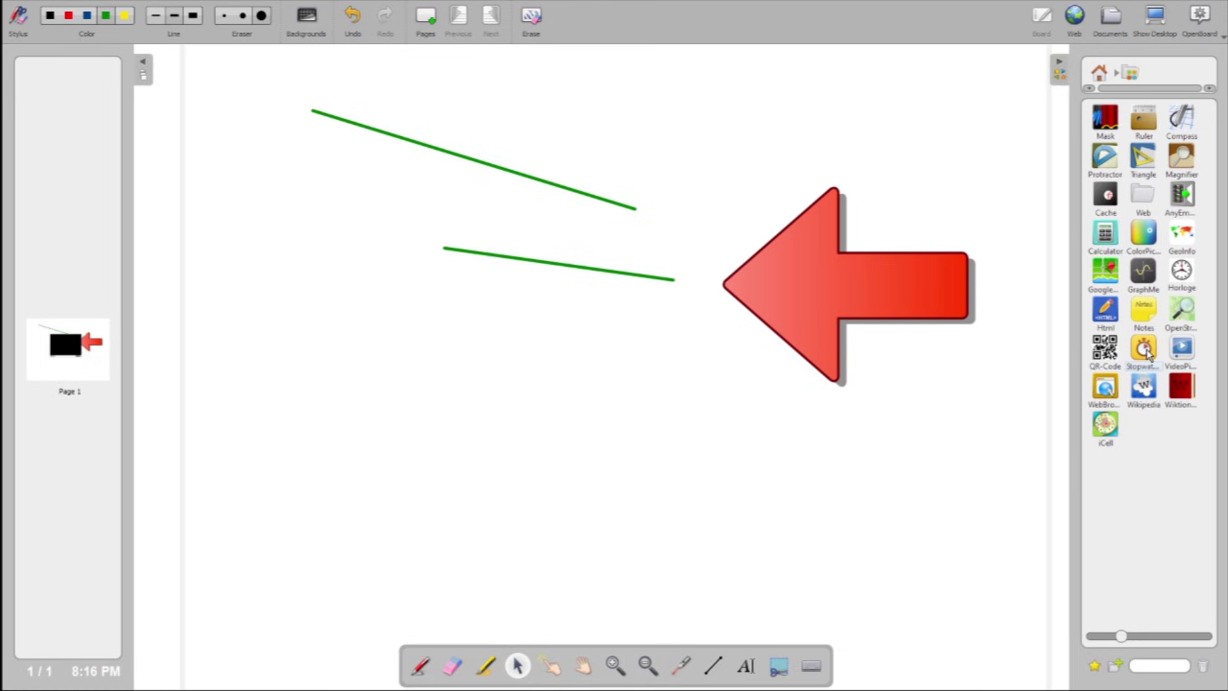
left_click_drag(1147, 353, 528, 370)
double_click(506, 337)
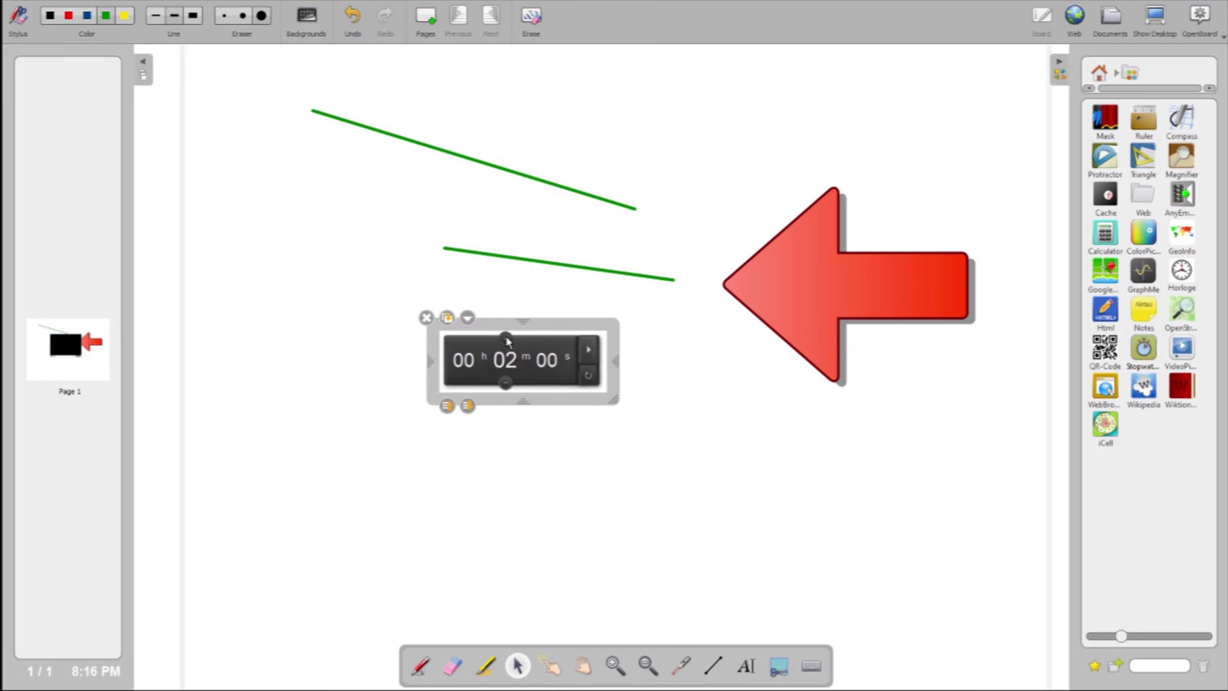
left_click(589, 353)
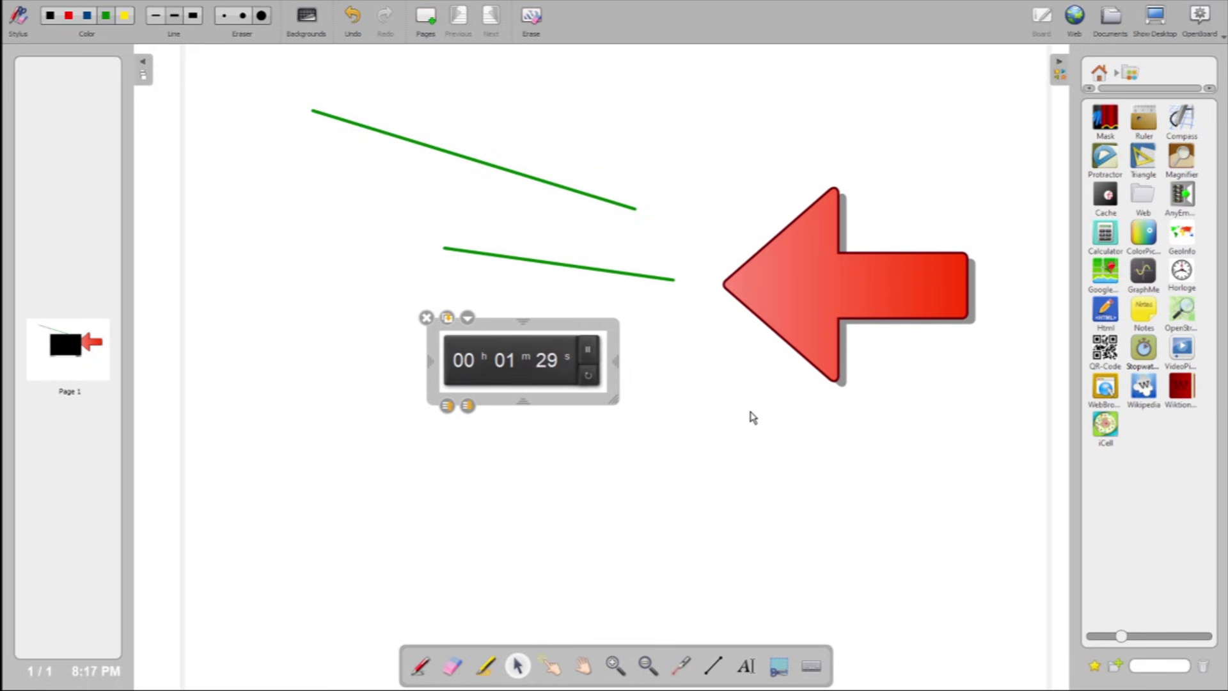
Replace the stopwatch with a compass and draw a first green circle.
left_click(427, 318)
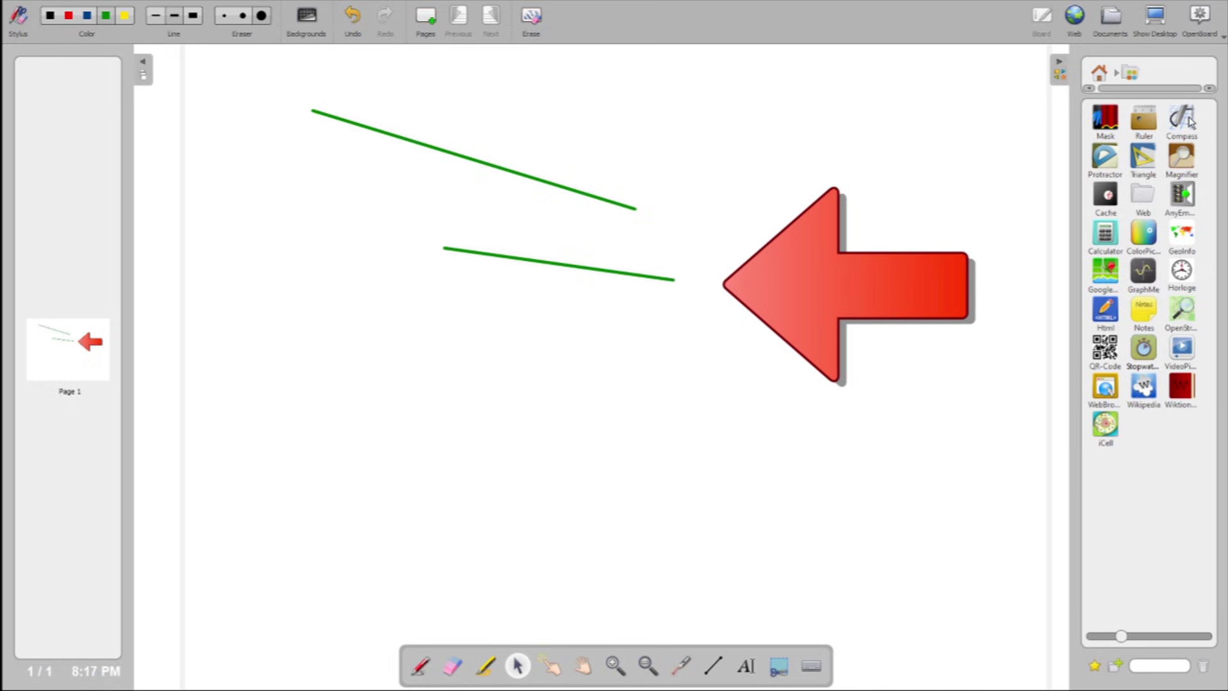
left_click_drag(1189, 122, 428, 333)
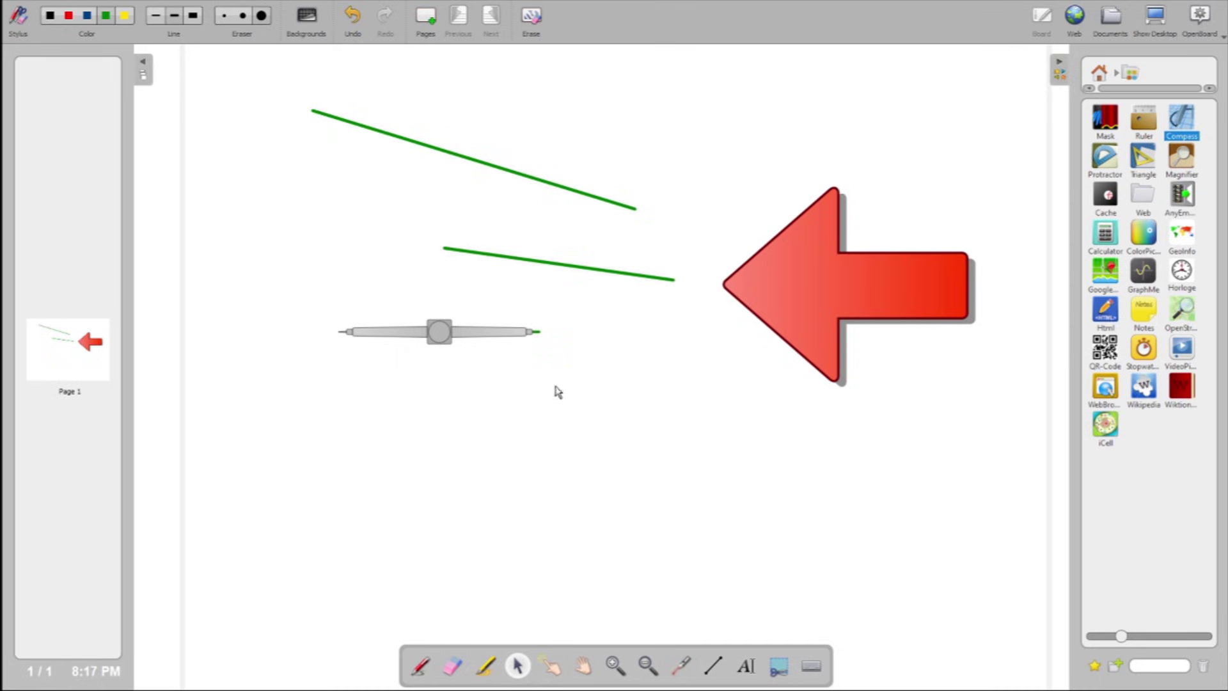
mouse_move(536, 332)
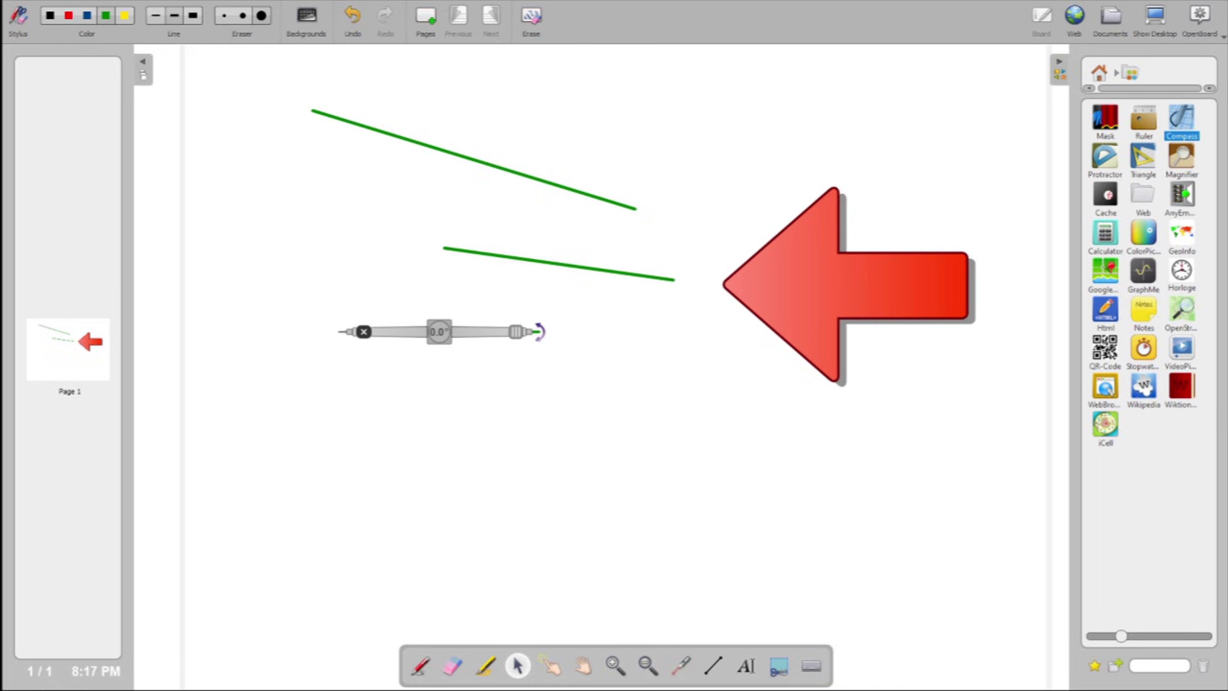
mouse_move(540, 332)
left_mouse_down()
mouse_move(496, 438)
mouse_move(157, 414)
mouse_move(519, 250)
mouse_move(537, 359)
left_mouse_up()
Shorten the compass radius, draw a smaller concentric circle, then remove the compass.
mouse_move(523, 358)
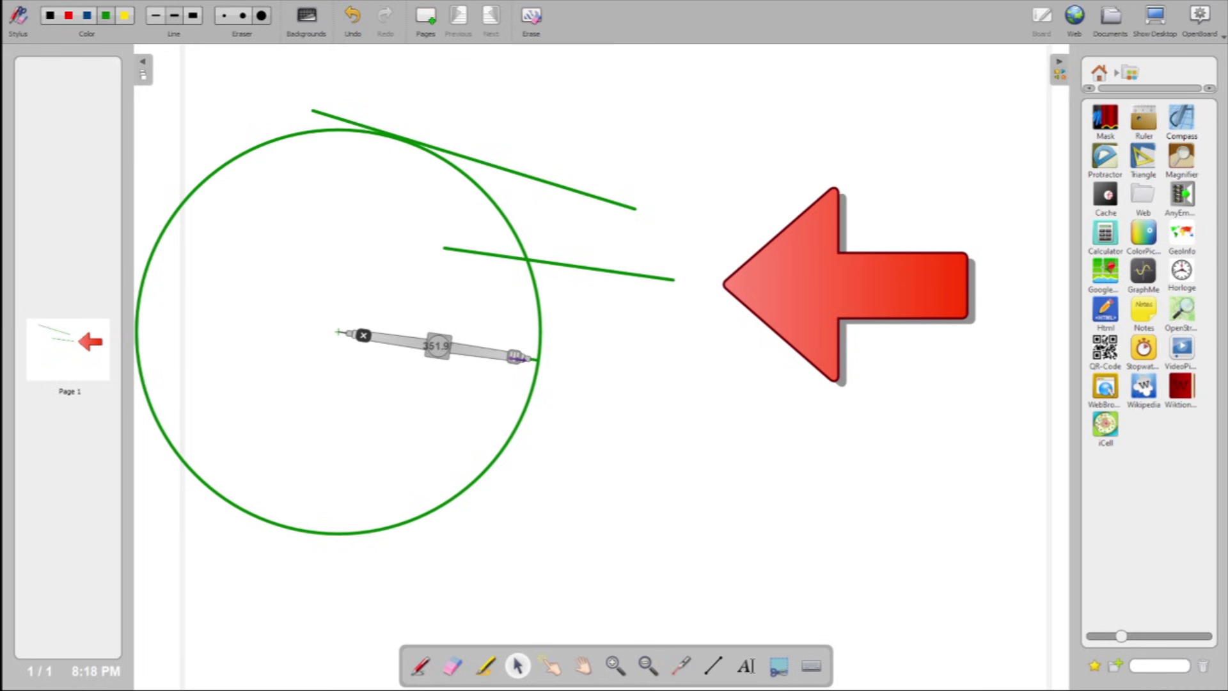
mouse_move(515, 356)
left_mouse_down()
mouse_move(656, 376)
mouse_move(508, 365)
mouse_move(468, 377)
left_mouse_up()
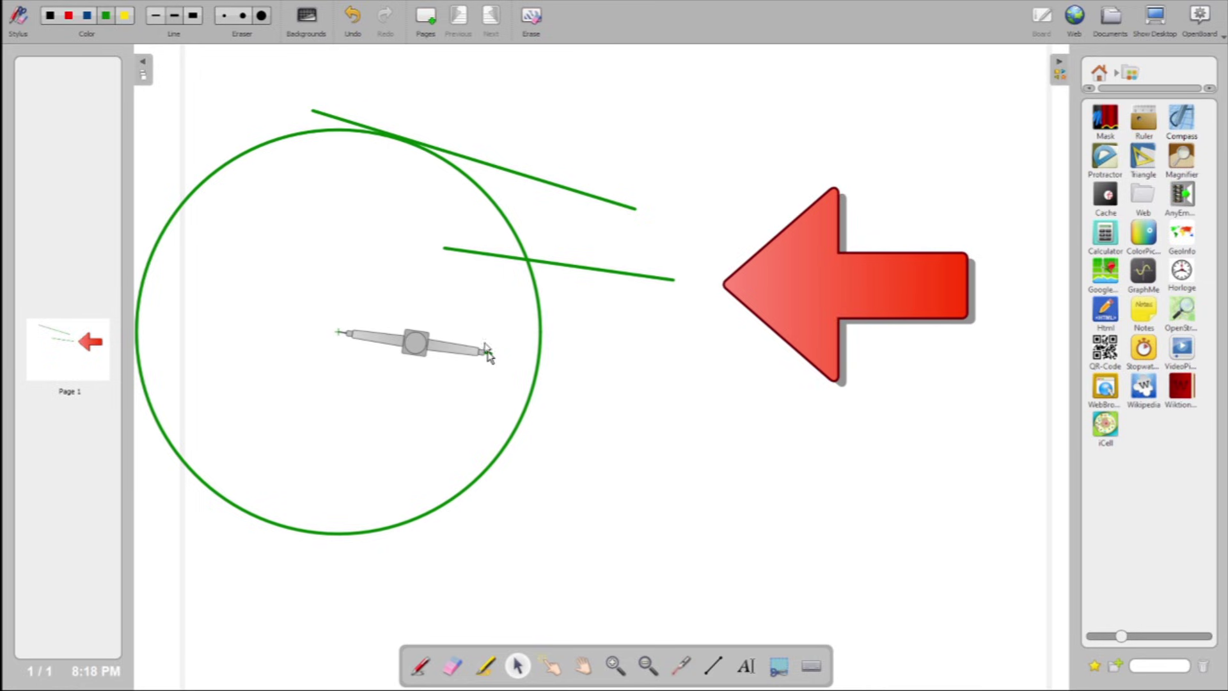
left_click(489, 353)
mouse_move(490, 353)
left_mouse_down()
mouse_move(350, 257)
mouse_move(361, 435)
mouse_move(494, 377)
mouse_move(492, 332)
left_mouse_up()
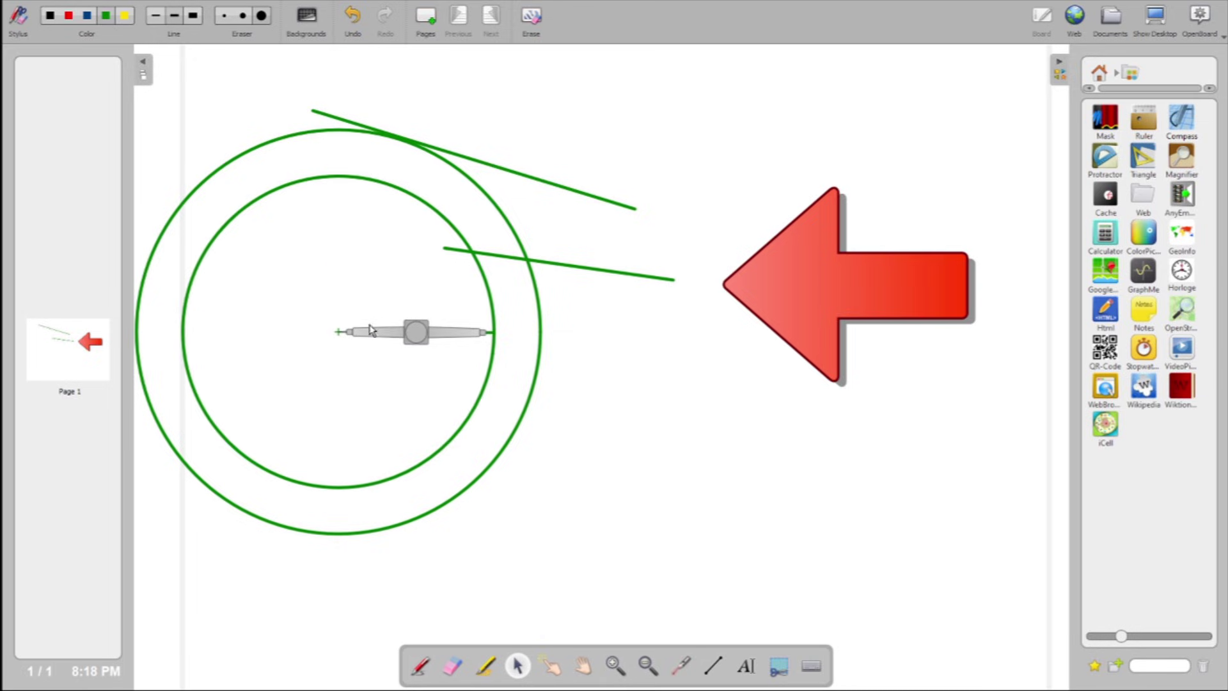
mouse_move(364, 335)
left_click(364, 332)
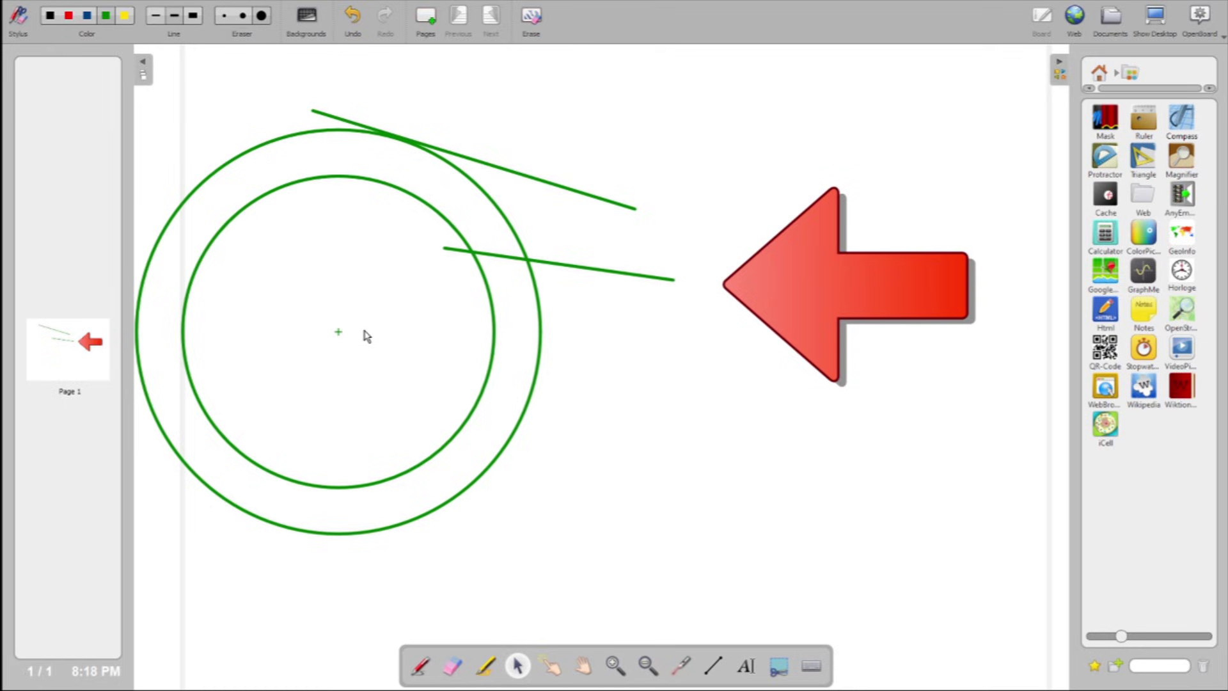
Place a protractor on the board and draw two green lines from one vertex forming an angle.
left_click_drag(1104, 168, 638, 401)
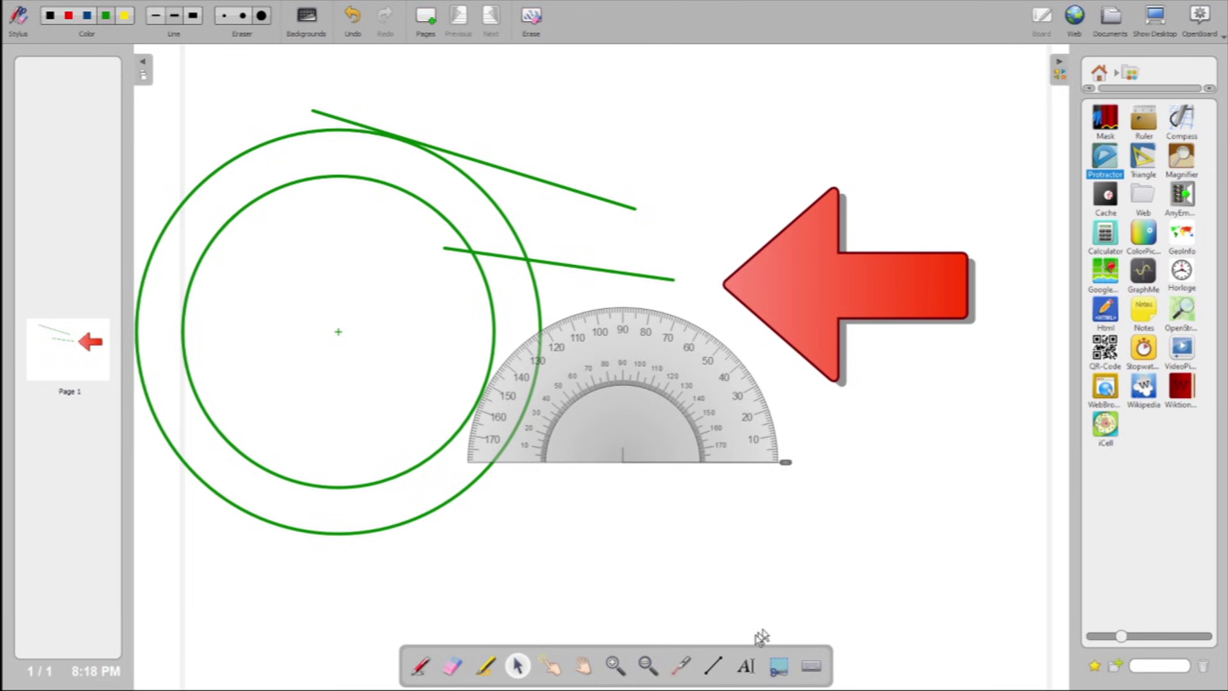
left_click(714, 664)
left_click_drag(890, 494, 845, 460)
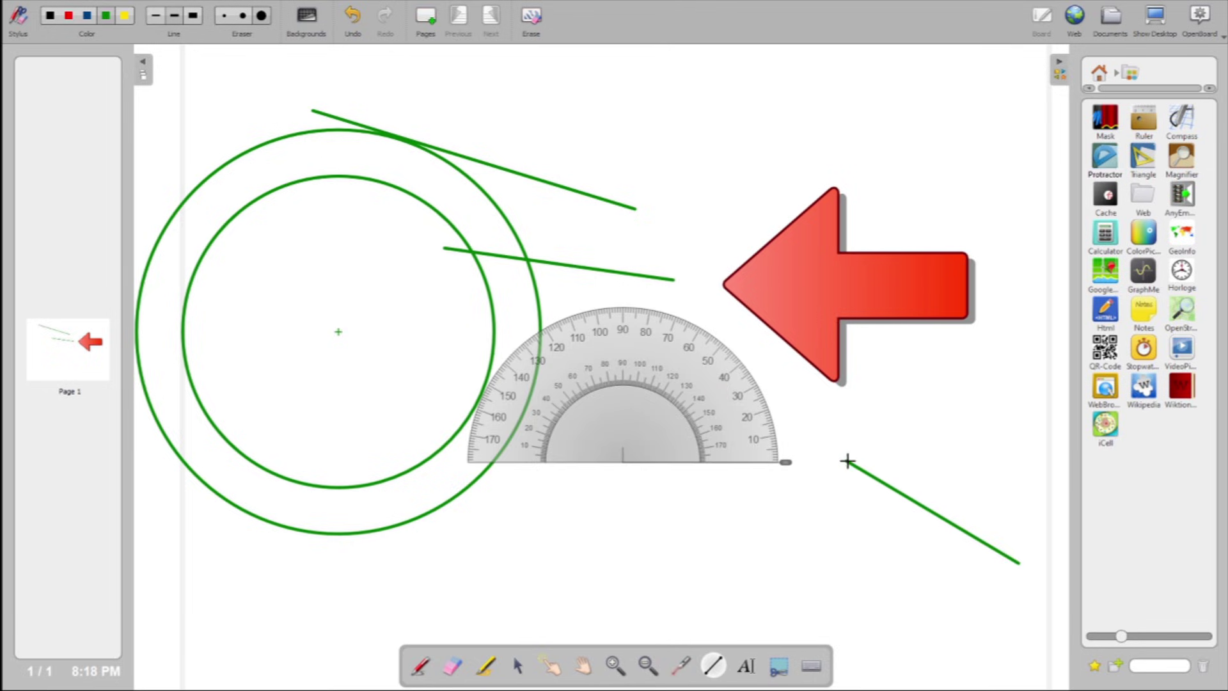
left_click_drag(847, 461, 970, 402)
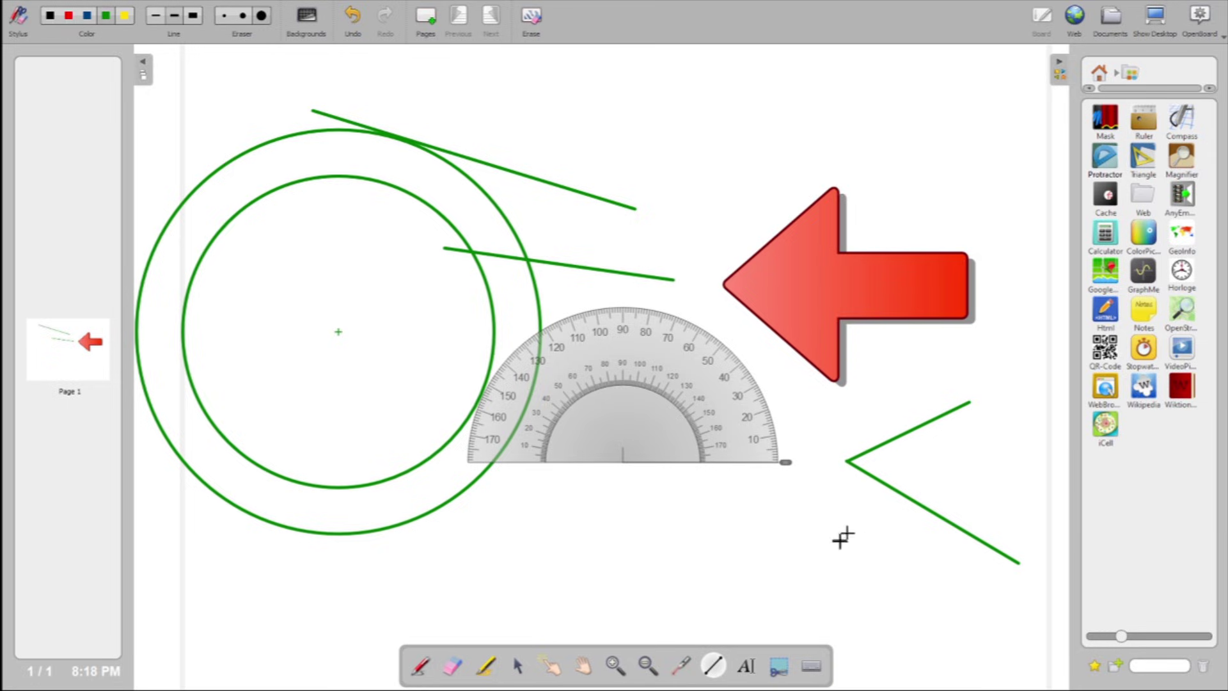
Align the protractor on the vertex and lower arm to measure the angle at 56.2°.
left_click(519, 666)
left_click(631, 447)
left_click_drag(633, 410, 850, 402)
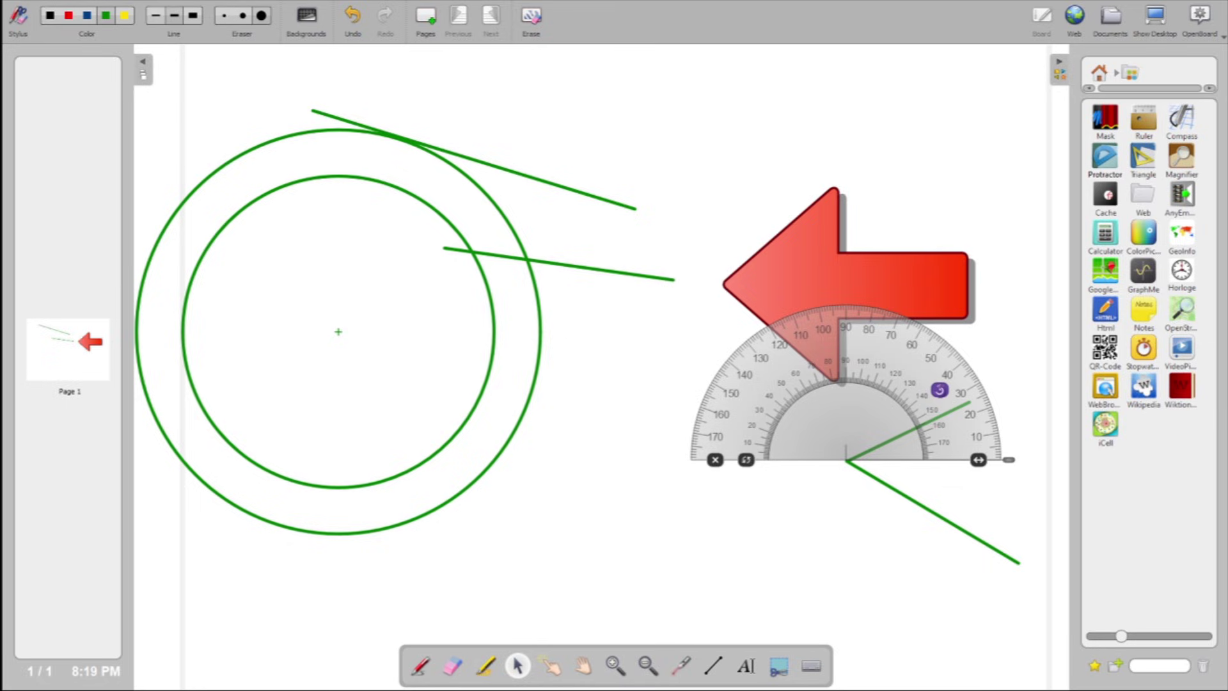
left_click_drag(1007, 459, 986, 543)
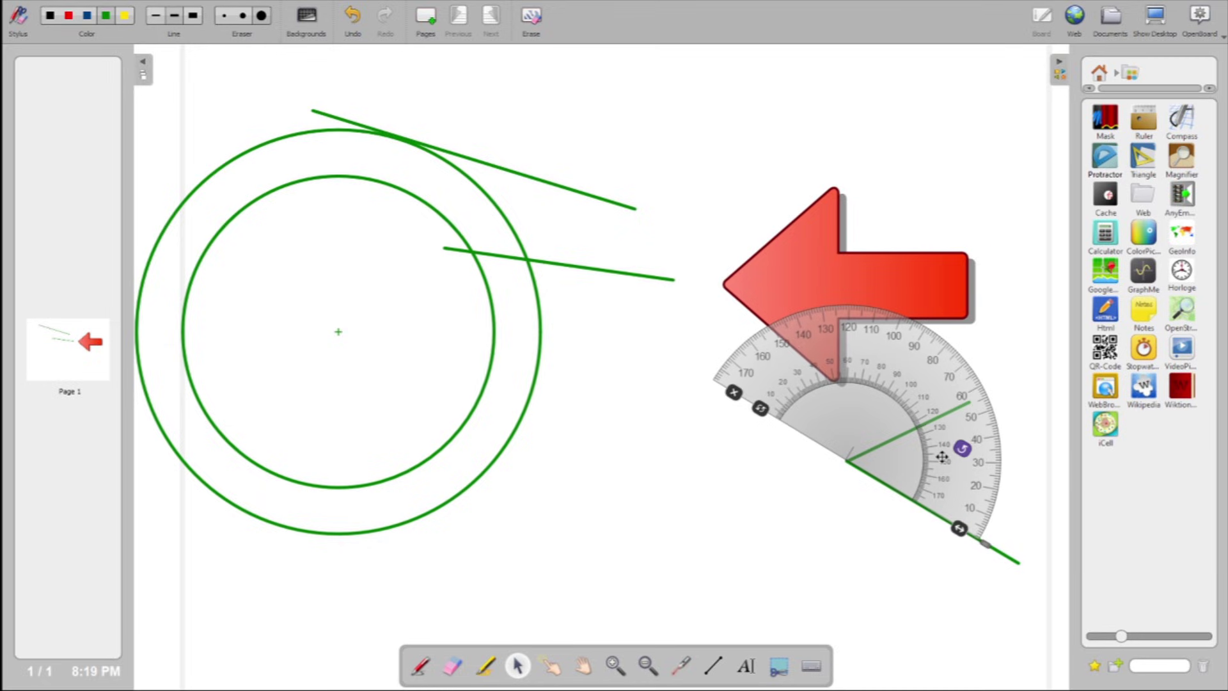
mouse_move(852, 457)
mouse_move(992, 543)
left_mouse_down()
mouse_move(1009, 472)
mouse_move(996, 394)
left_mouse_up()
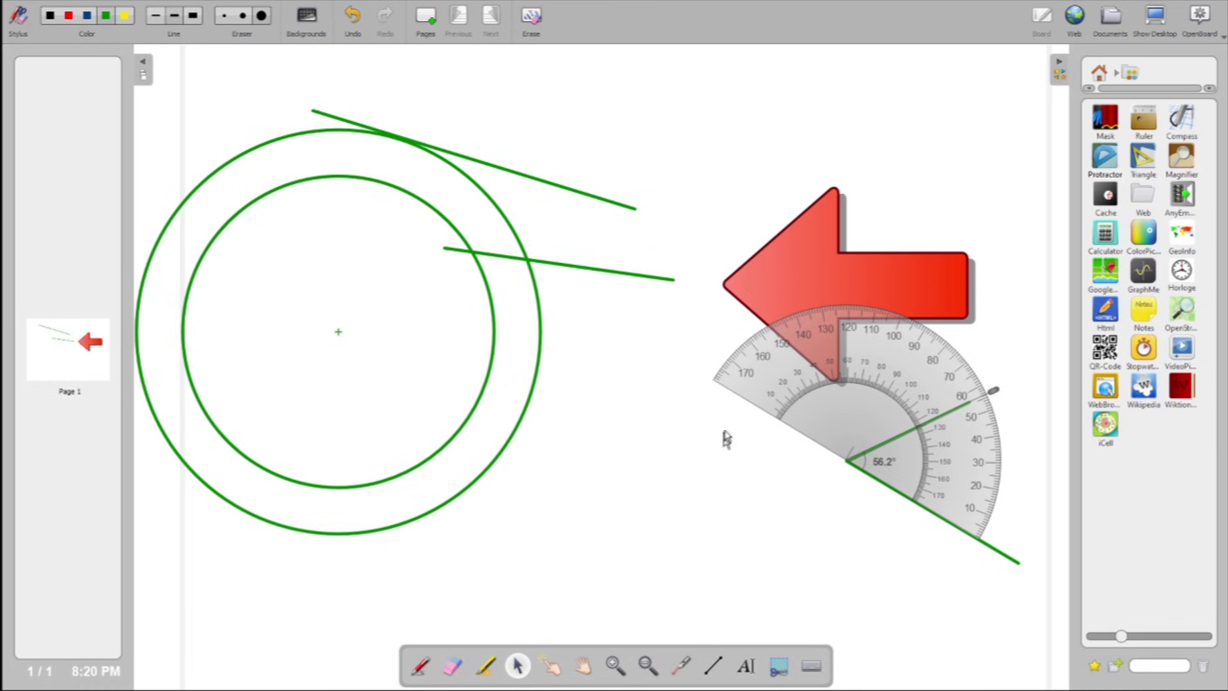
Replace the protractor with a shortened ruler tilted slightly upward across the bottom of the circles.
left_click(735, 391)
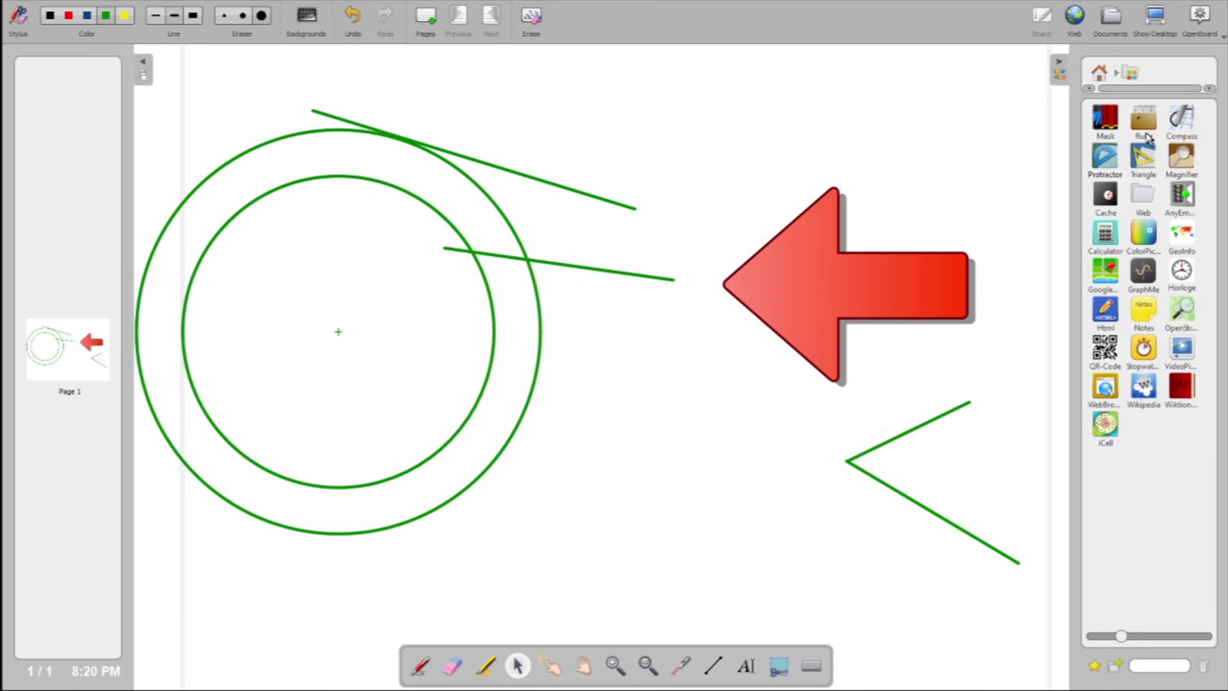
left_click(1144, 130)
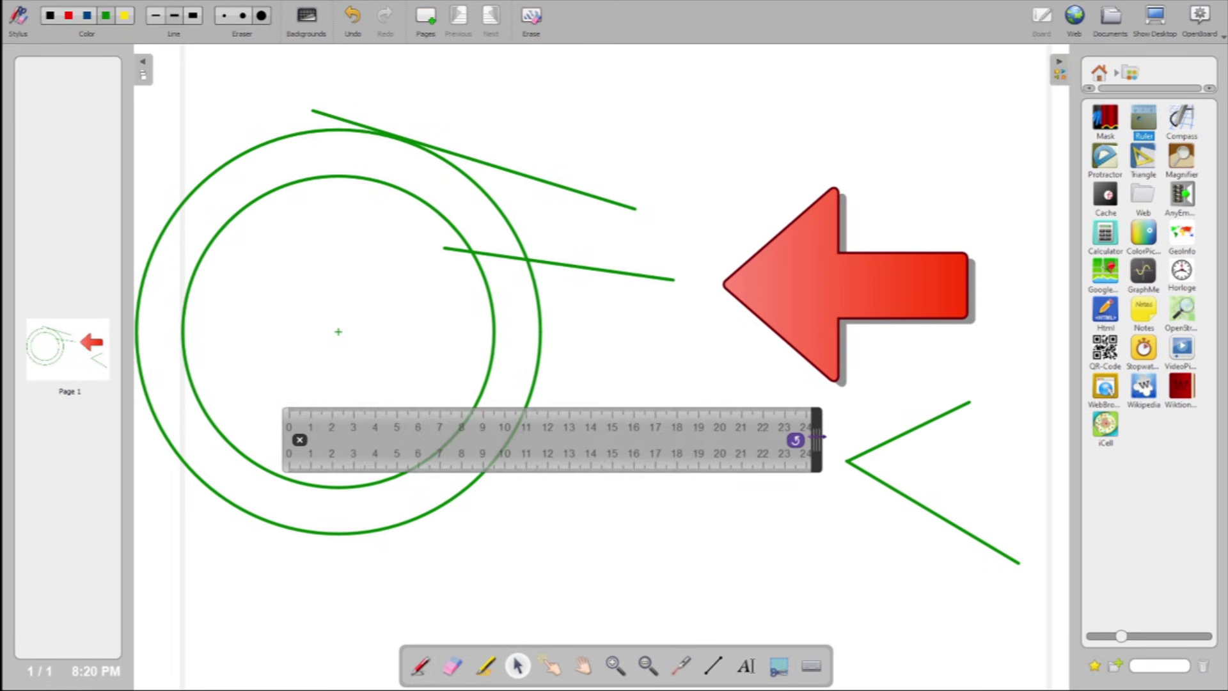
left_click_drag(817, 437, 793, 426)
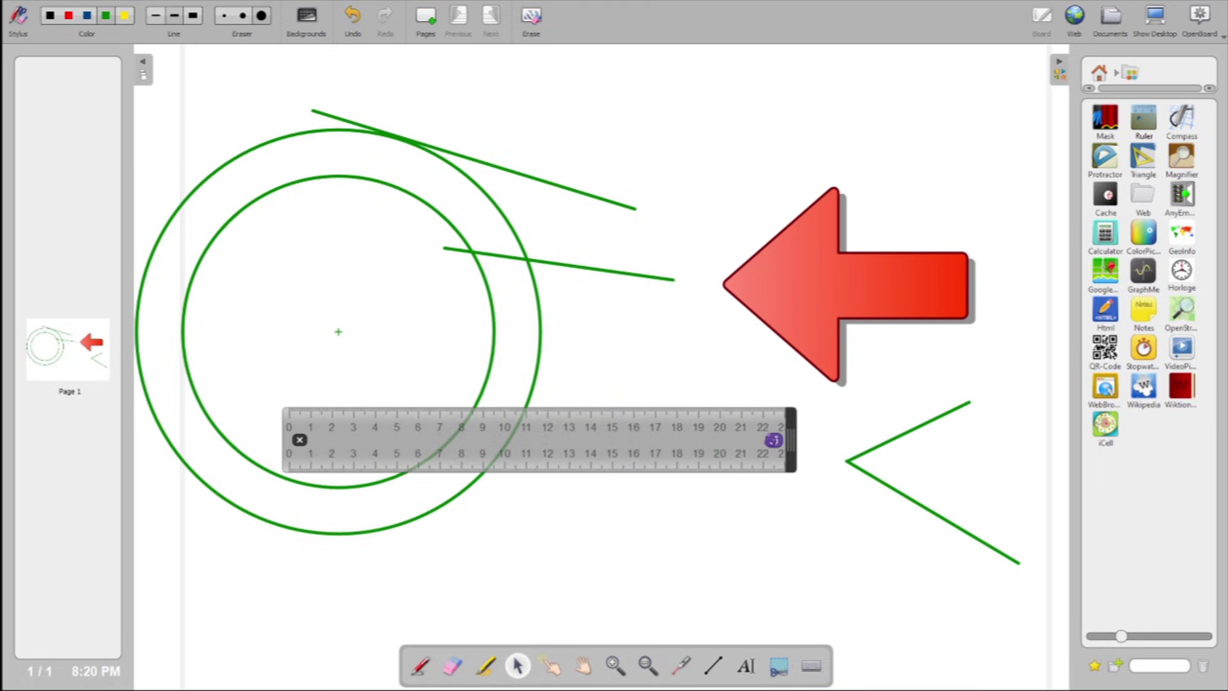
left_click_drag(774, 440, 723, 463)
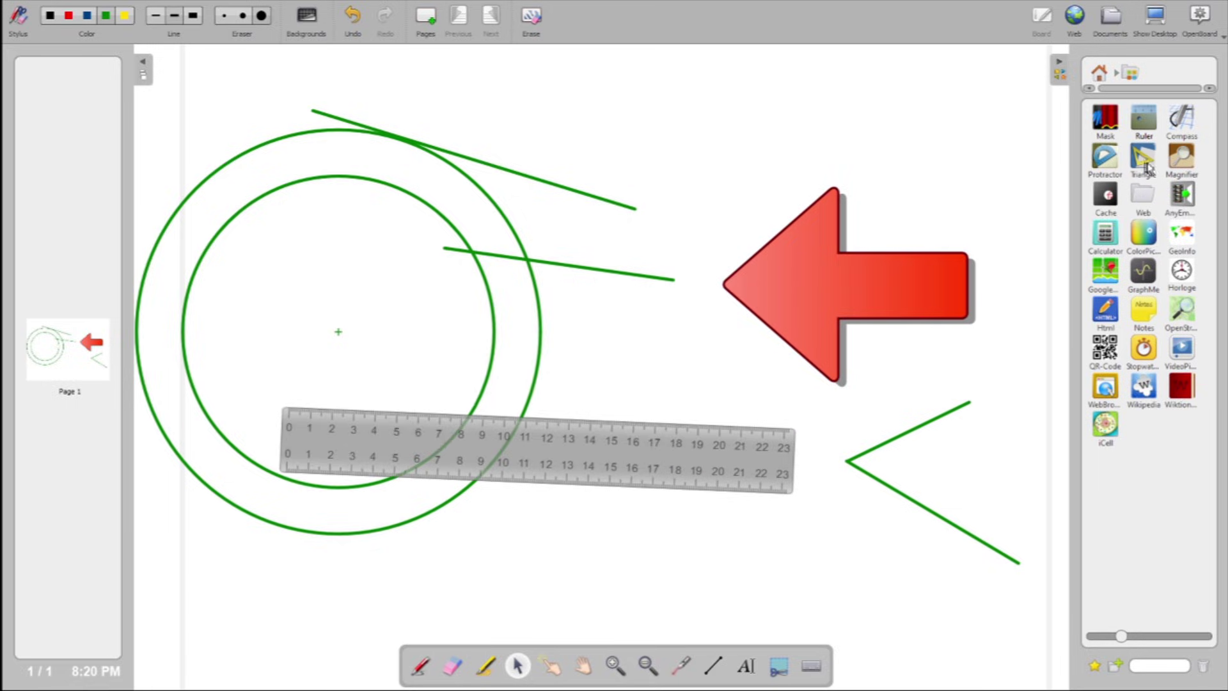
Handwrite '2/3' in blue ink near the top, viewing it under a magnifier before closing it.
left_click(1188, 164)
left_click_drag(1187, 164, 576, 192)
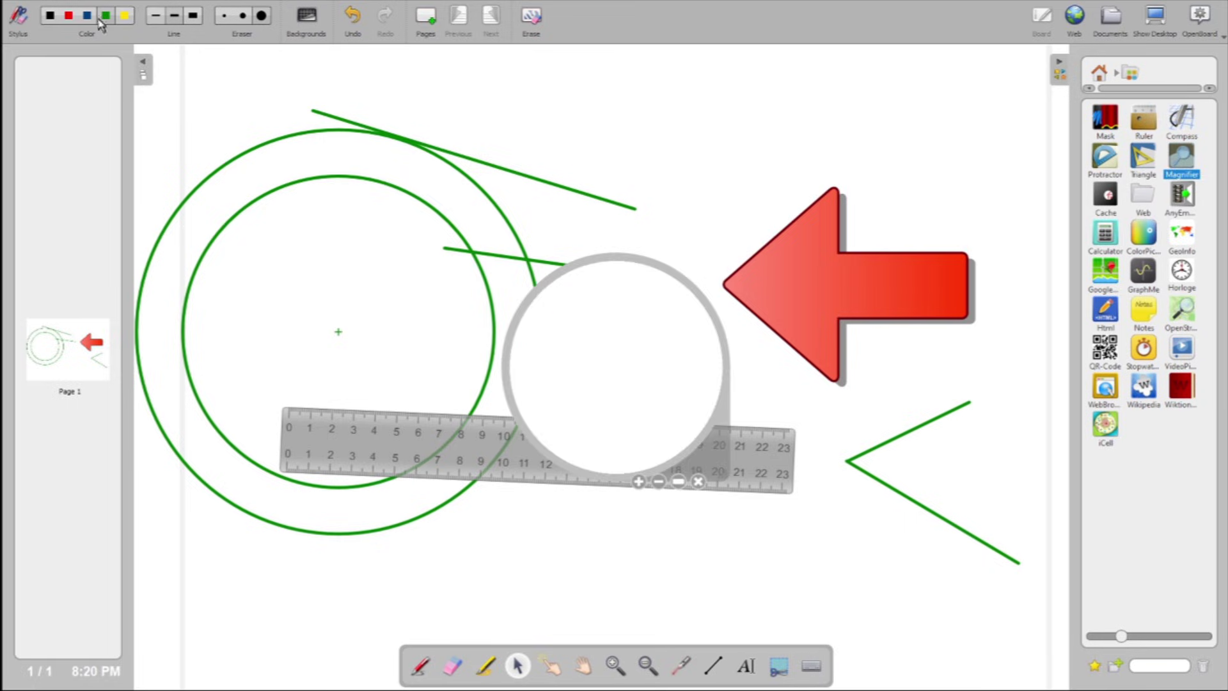
left_click(99, 18)
left_click_drag(583, 96, 601, 113)
left_click_drag(616, 98, 600, 141)
left_click_drag(617, 120, 616, 146)
mouse_move(601, 406)
left_mouse_down()
mouse_move(635, 315)
mouse_move(611, 187)
mouse_move(586, 156)
mouse_move(620, 156)
mouse_move(567, 154)
mouse_move(581, 181)
mouse_move(589, 121)
mouse_move(562, 294)
left_mouse_up()
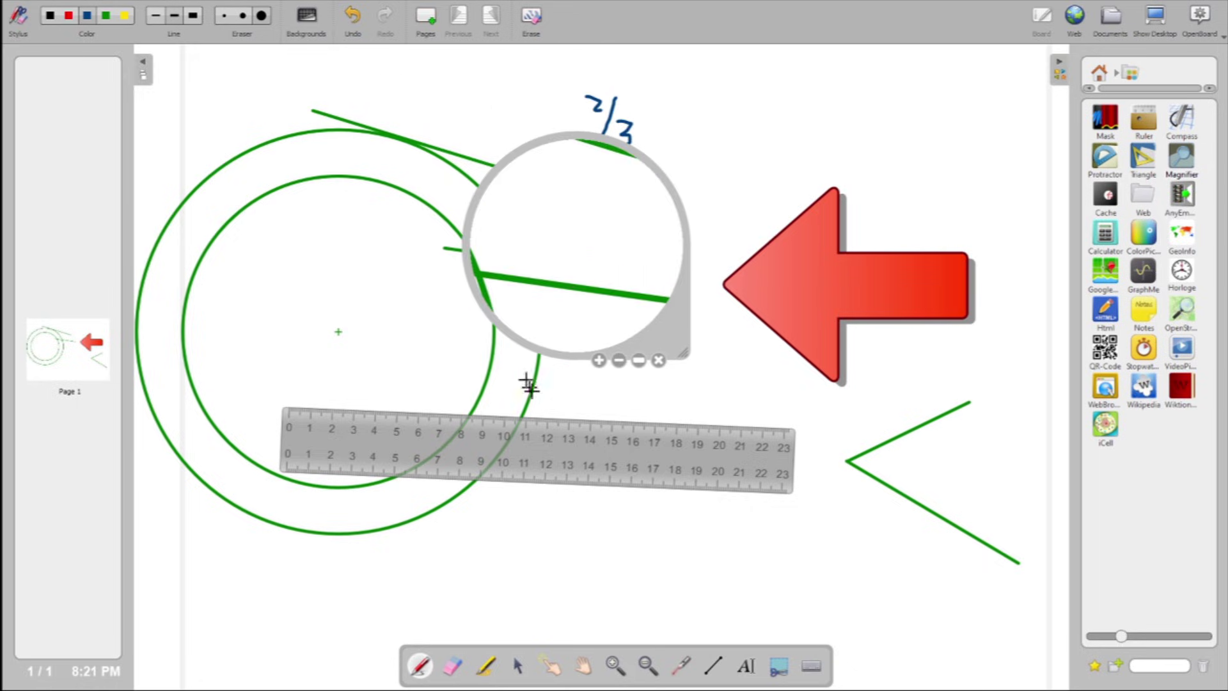
left_click(659, 360)
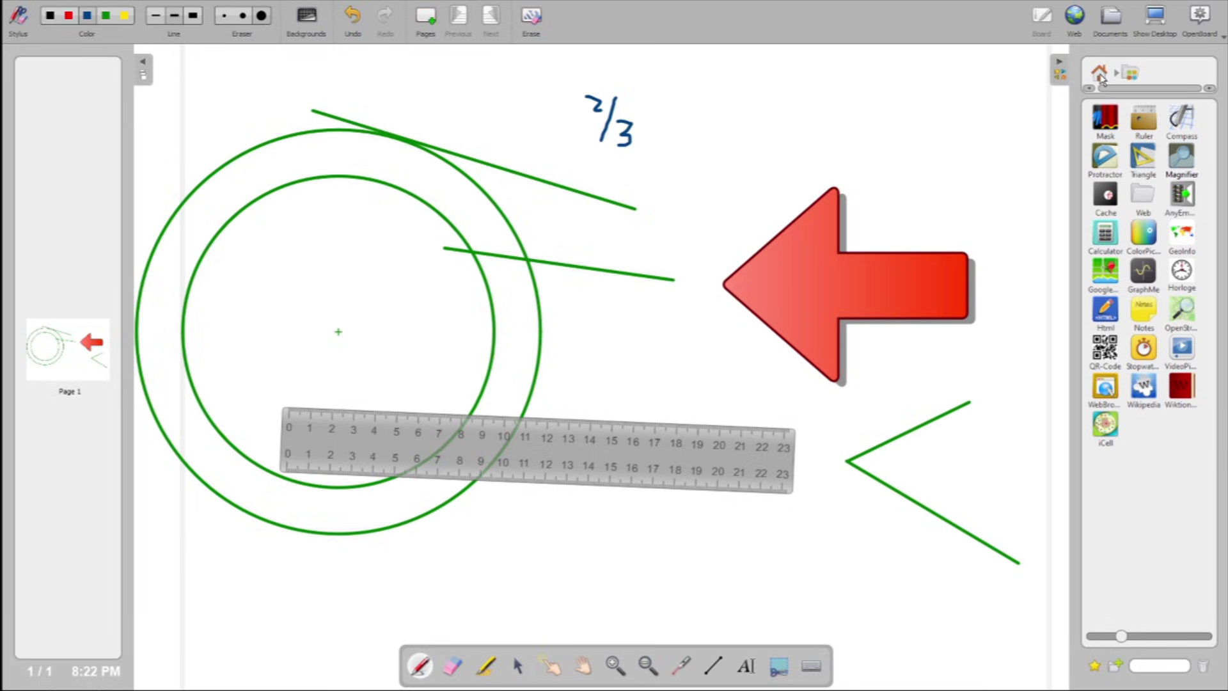
Go to the library's home level, enlarge its icons, and open the Interactivities folder.
left_click(1100, 74)
left_click_drag(1121, 637, 1160, 647)
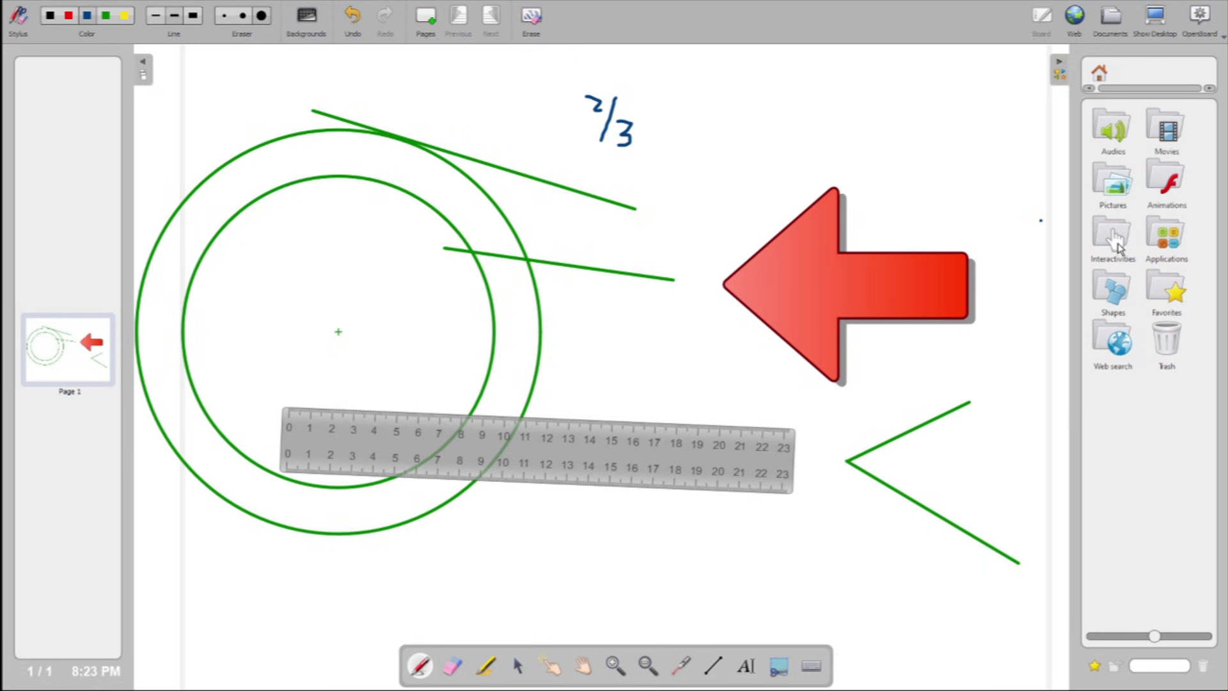
left_click(1114, 238)
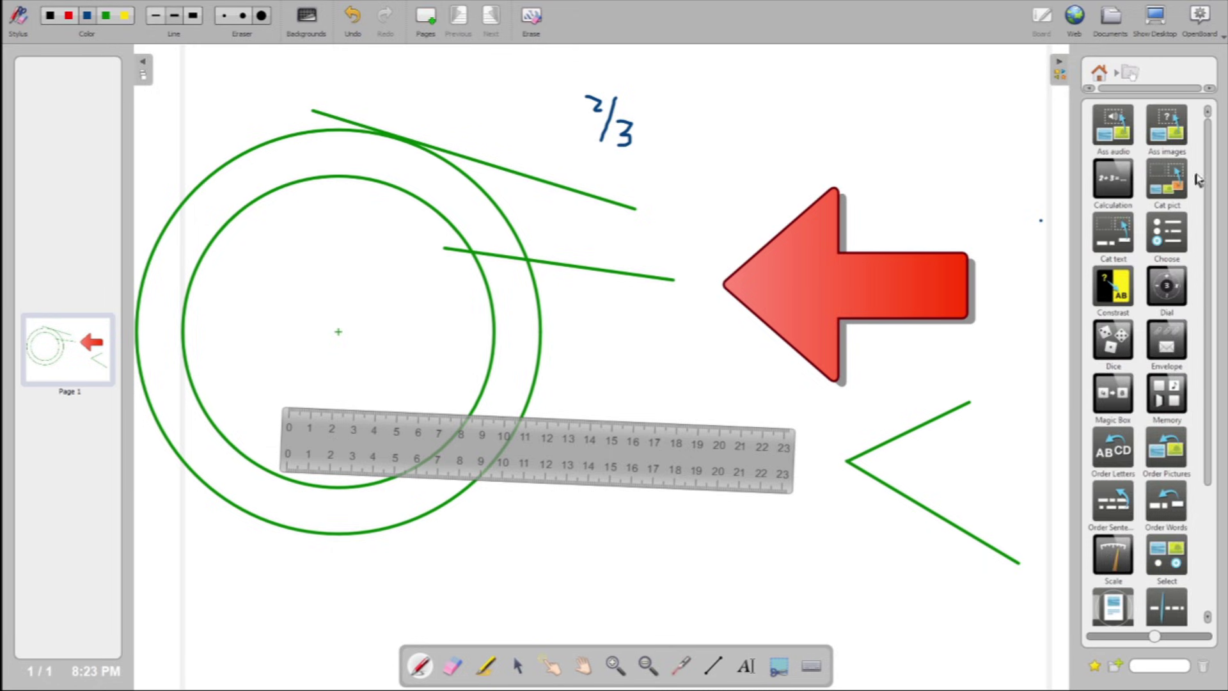
mouse_move(1208, 173)
left_mouse_down()
mouse_move(1211, 287)
mouse_move(1211, 161)
left_mouse_up()
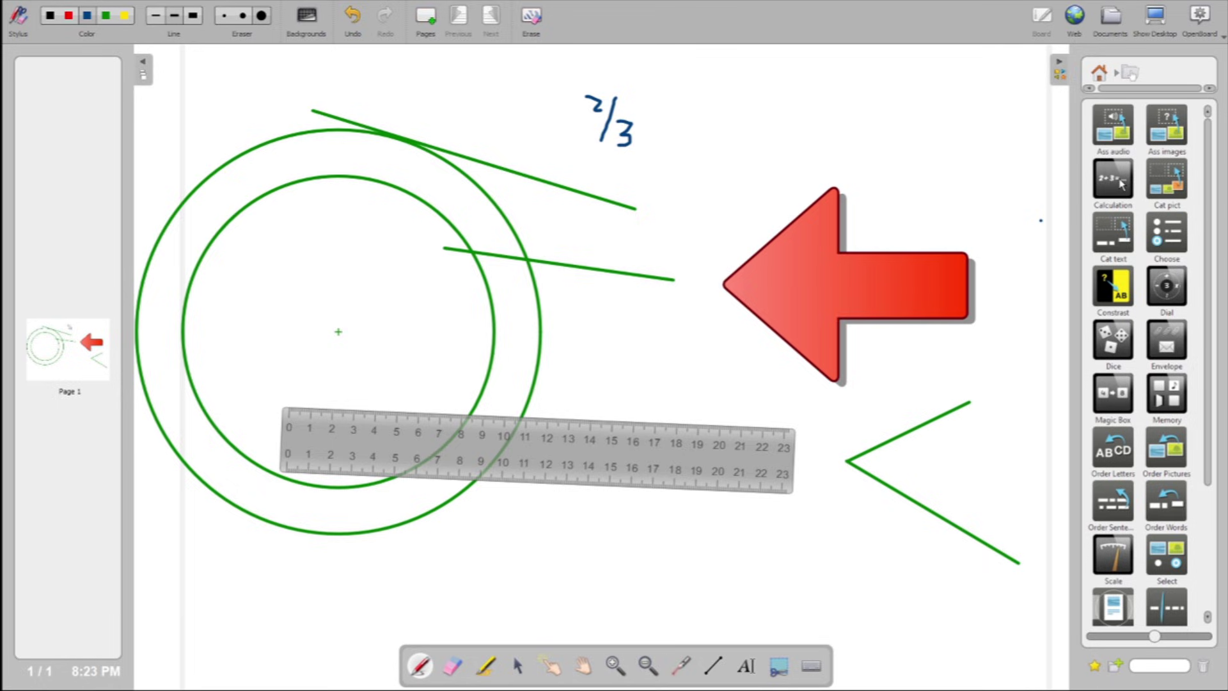
Add a Calculation activity and answer 4 to 3 + 0 (wrong), then 5 to the next sum (right).
left_click(1120, 183)
left_click_drag(1120, 182, 507, 286)
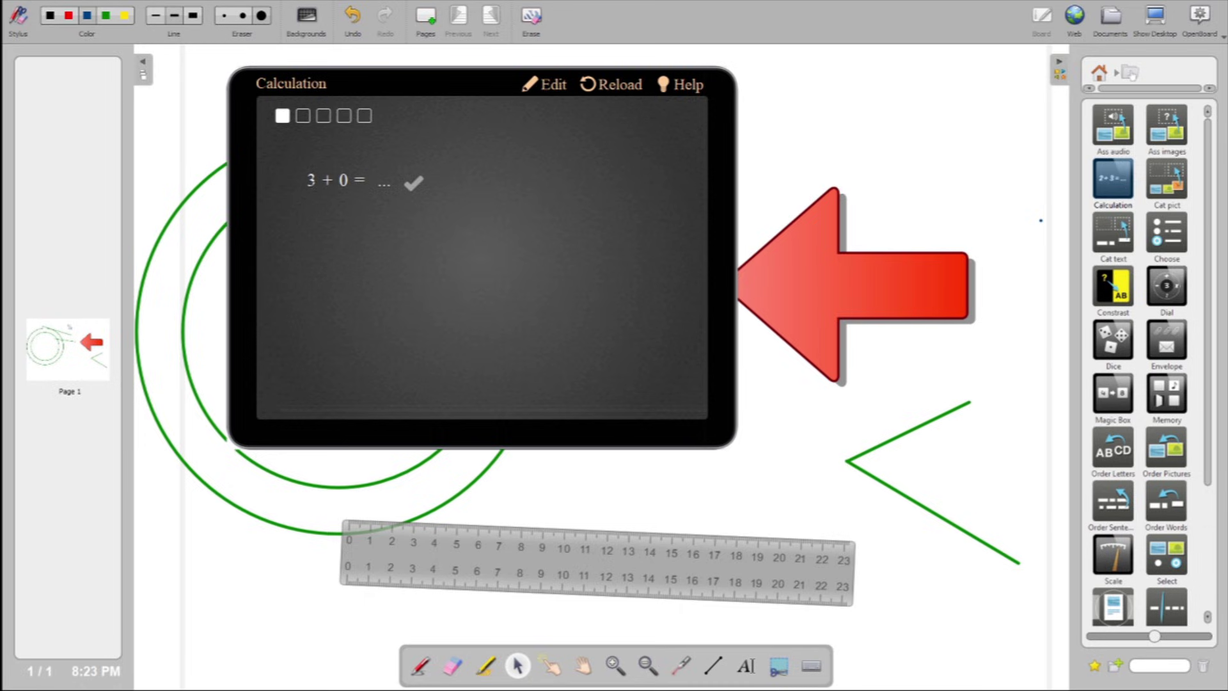
left_click(388, 185)
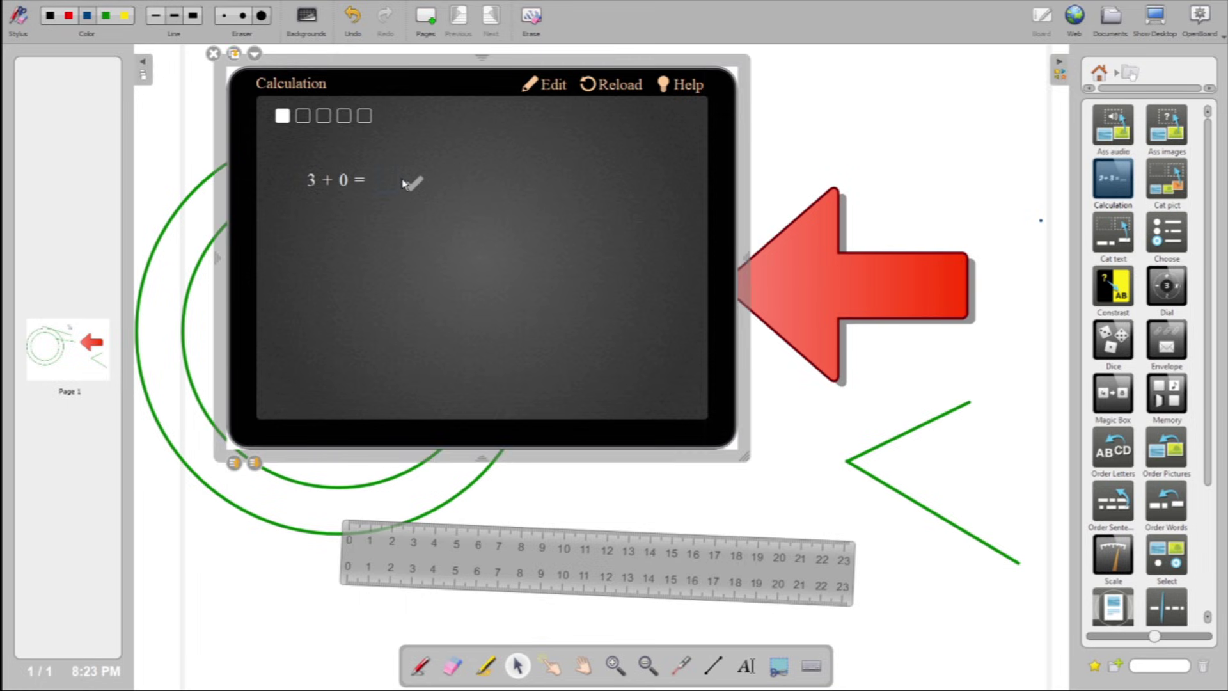
type("4")
left_click(419, 189)
type("5")
left_click(414, 184)
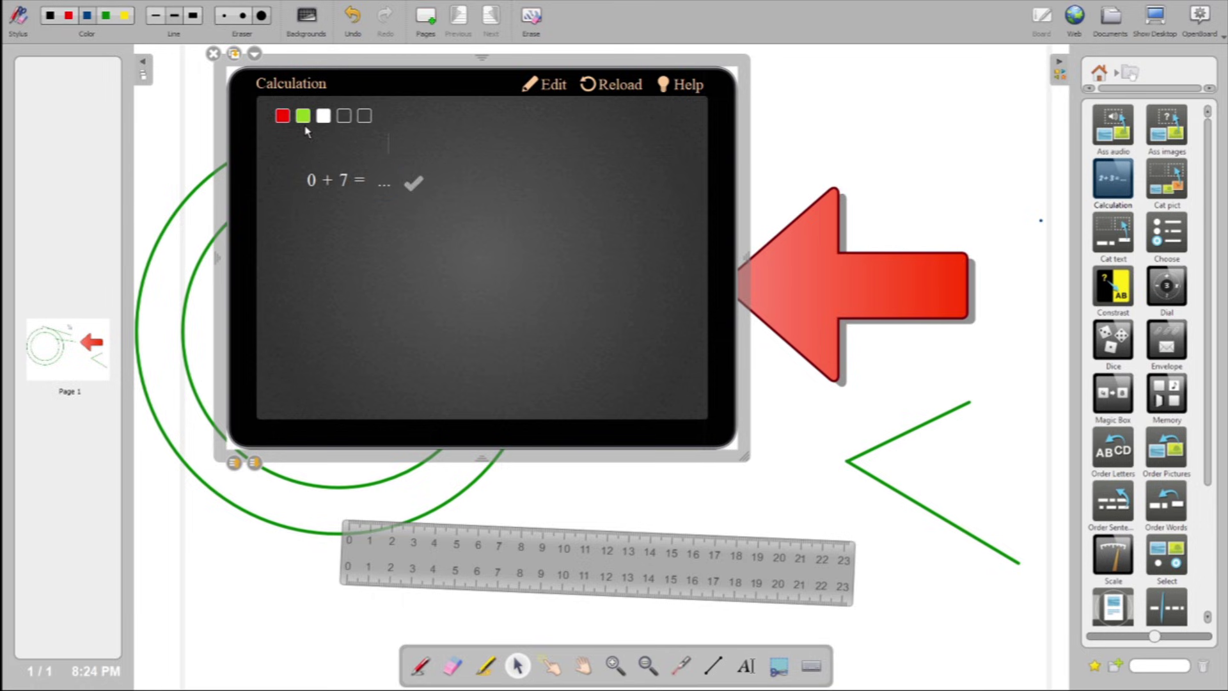